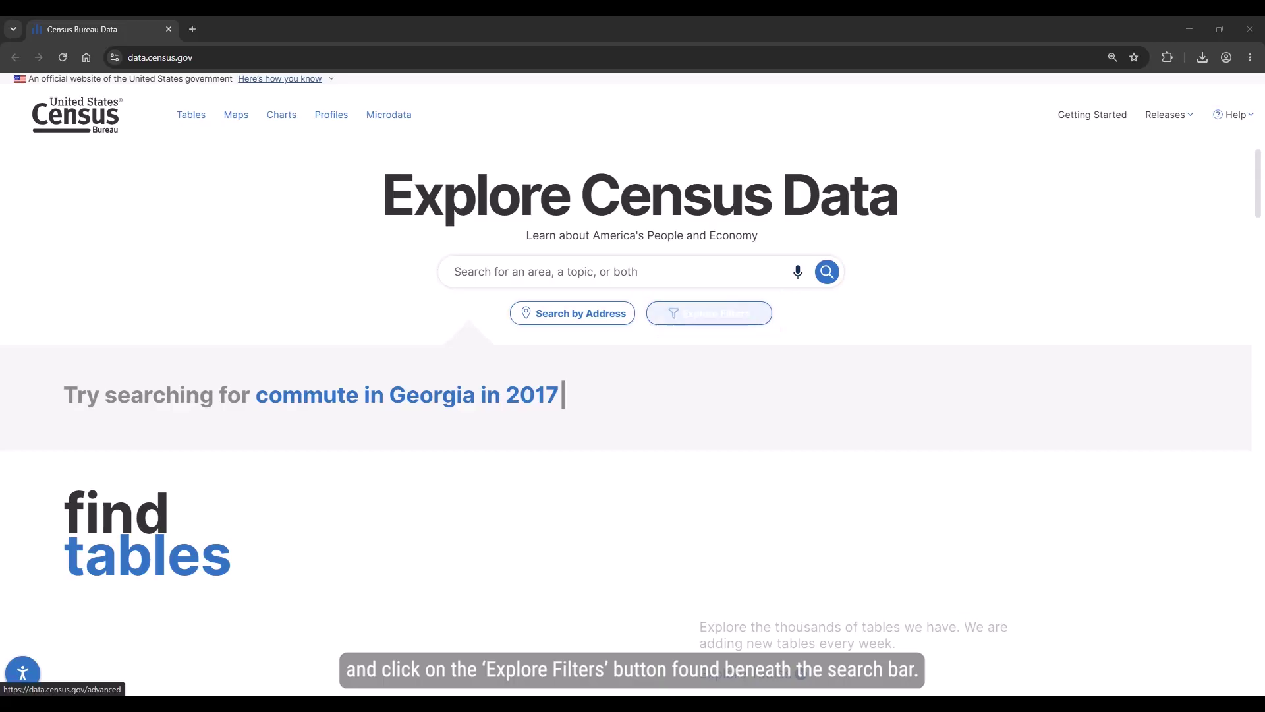
# Step: Open the filter explorer and add the geography filter for all states within United States, Puerto Rico, and the Island Areas
pyautogui.click(709, 313)
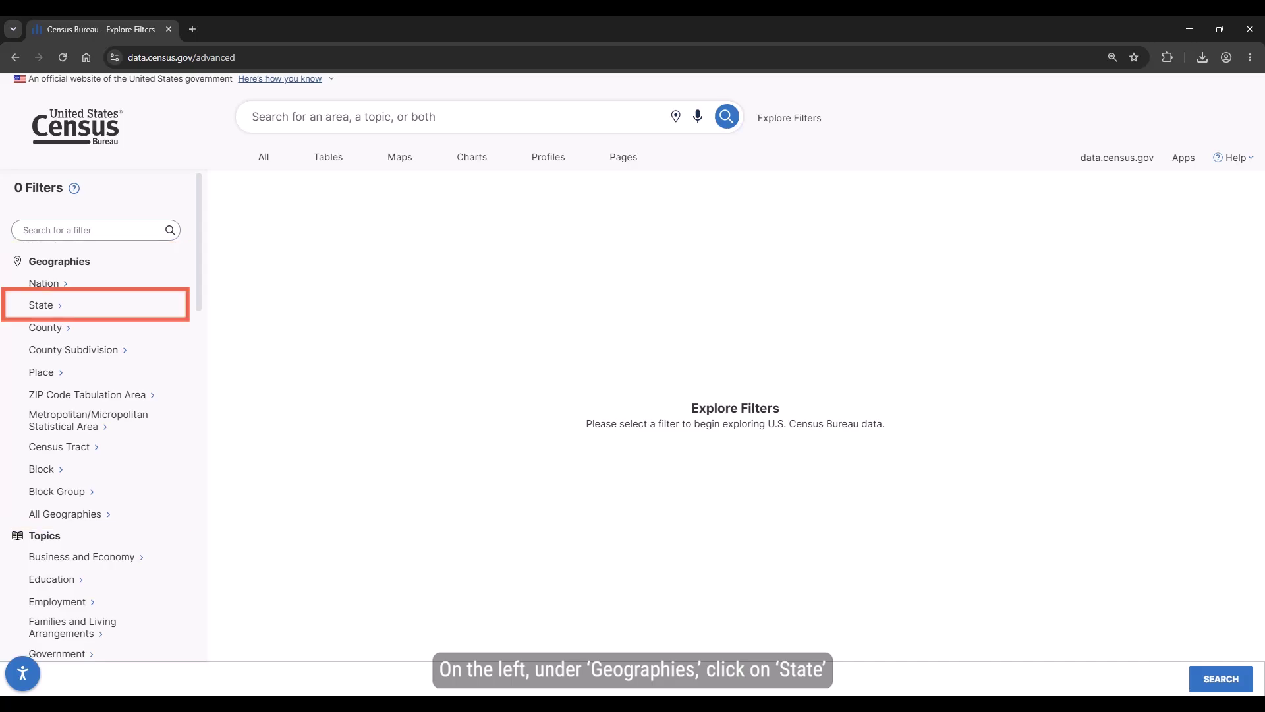
pyautogui.click(45, 305)
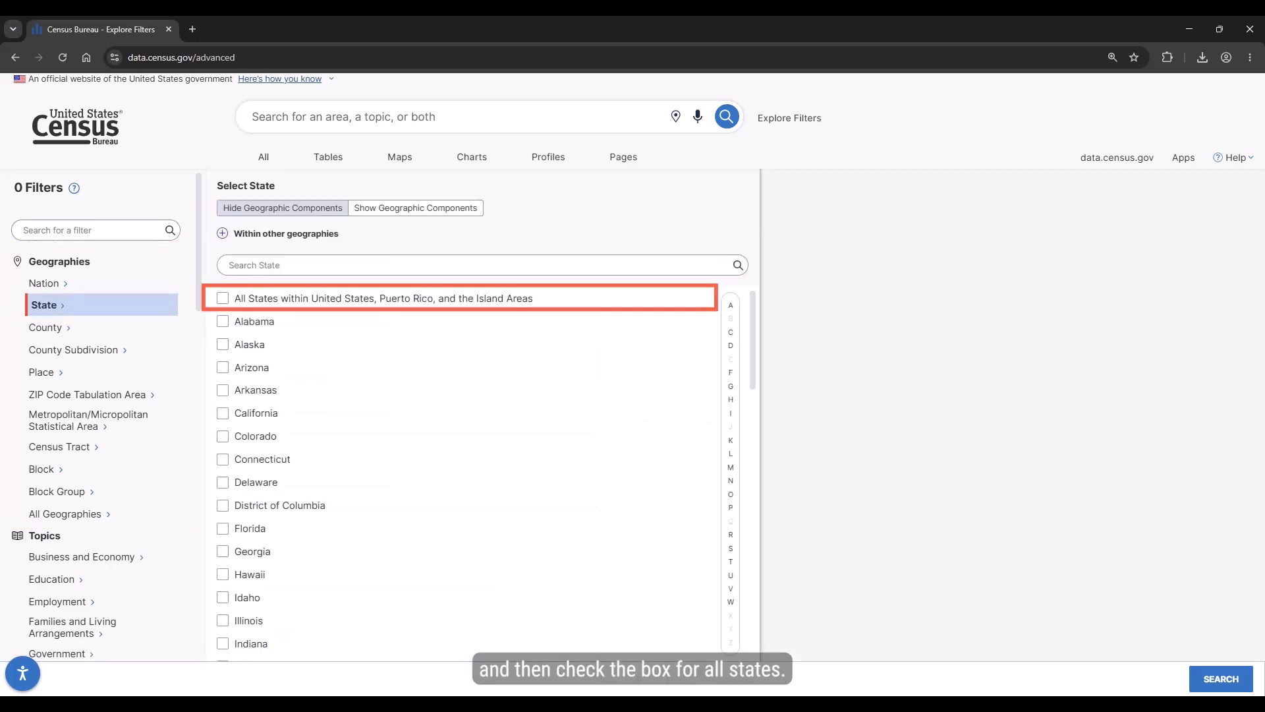
pyautogui.click(223, 299)
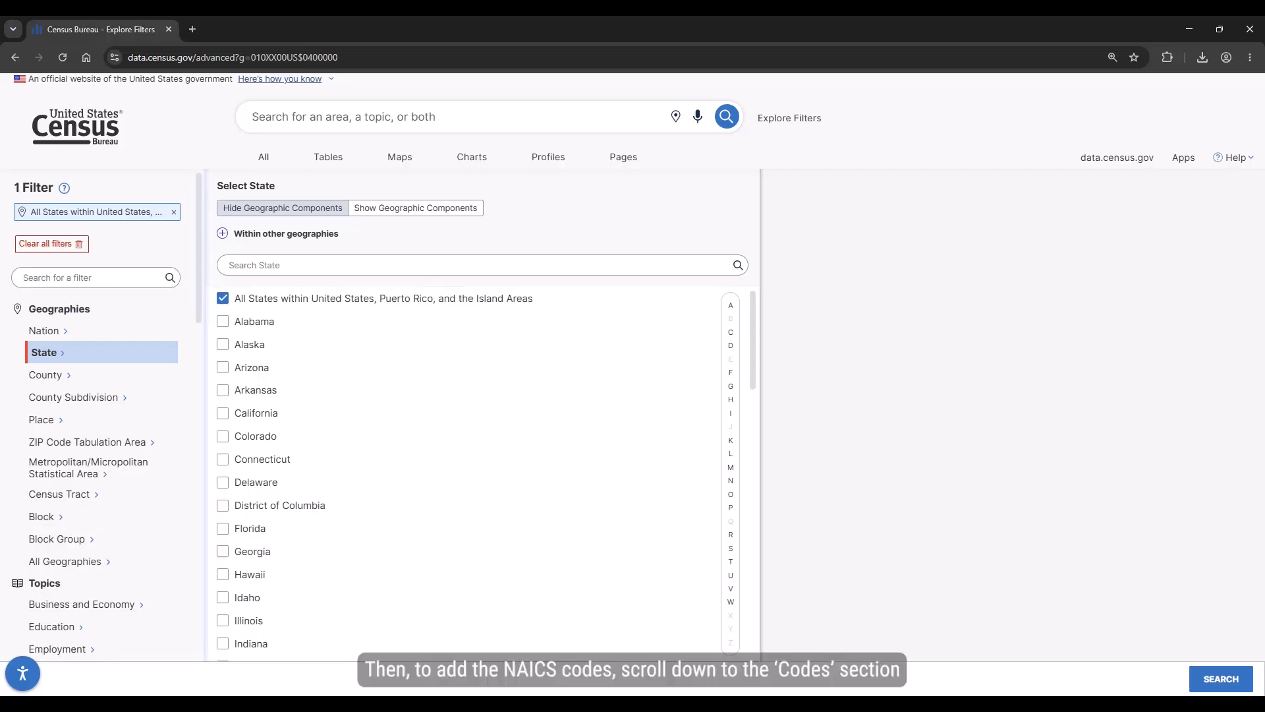
# Step: Add the industry code filter "3-digit NAICS within 72" under 72 - Accommodation and food services and run the search
pyautogui.scroll(-12, 99, 409)
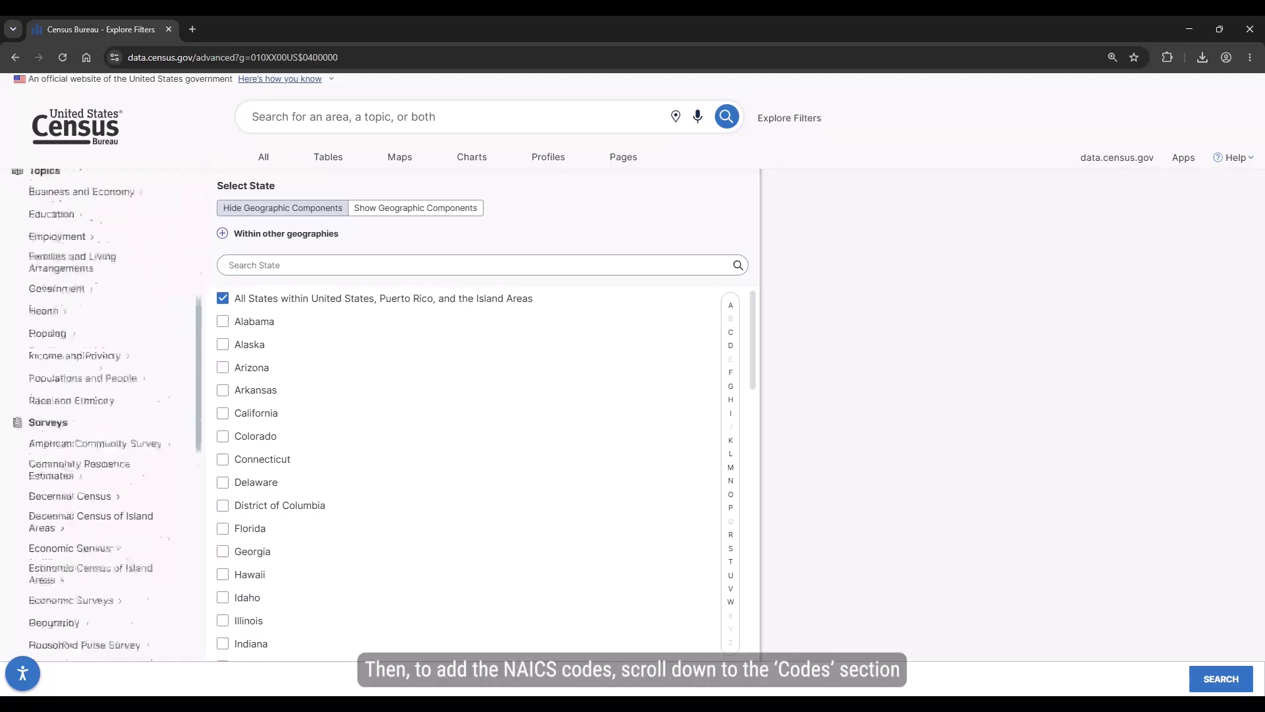
pyautogui.scroll(-4, 99, 408)
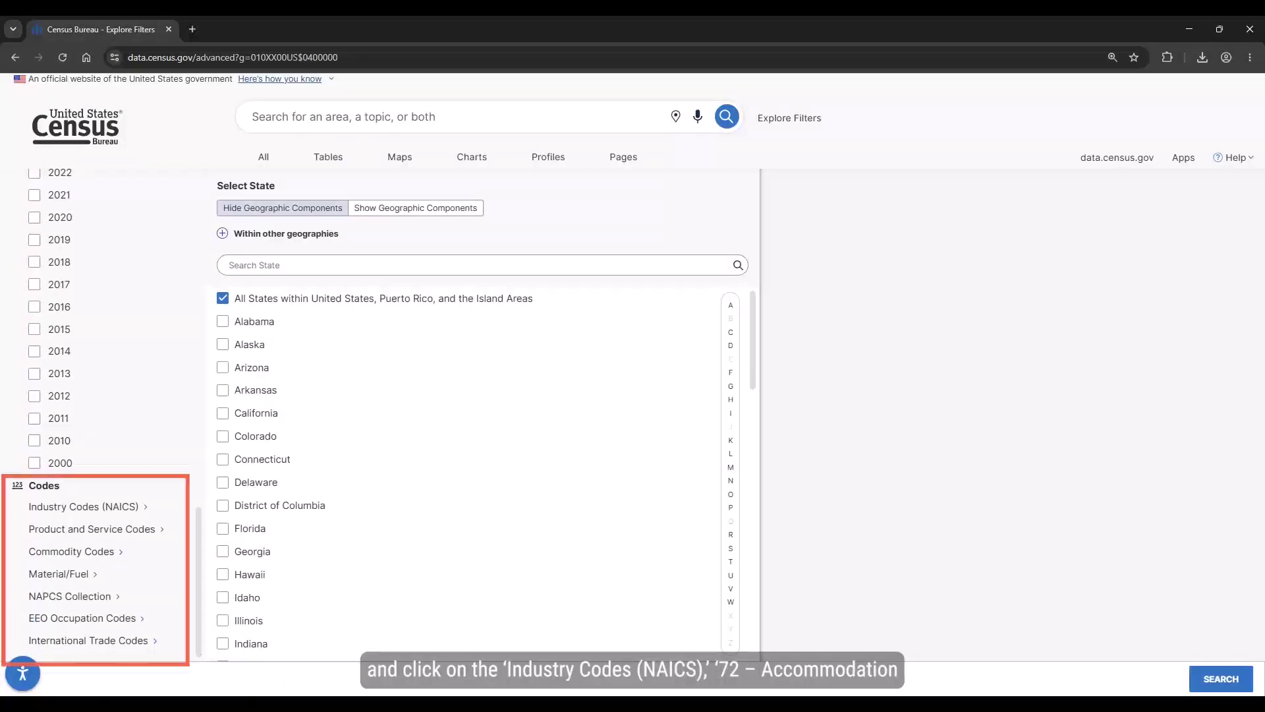
pyautogui.click(83, 506)
pyautogui.scroll(-3, 474, 428)
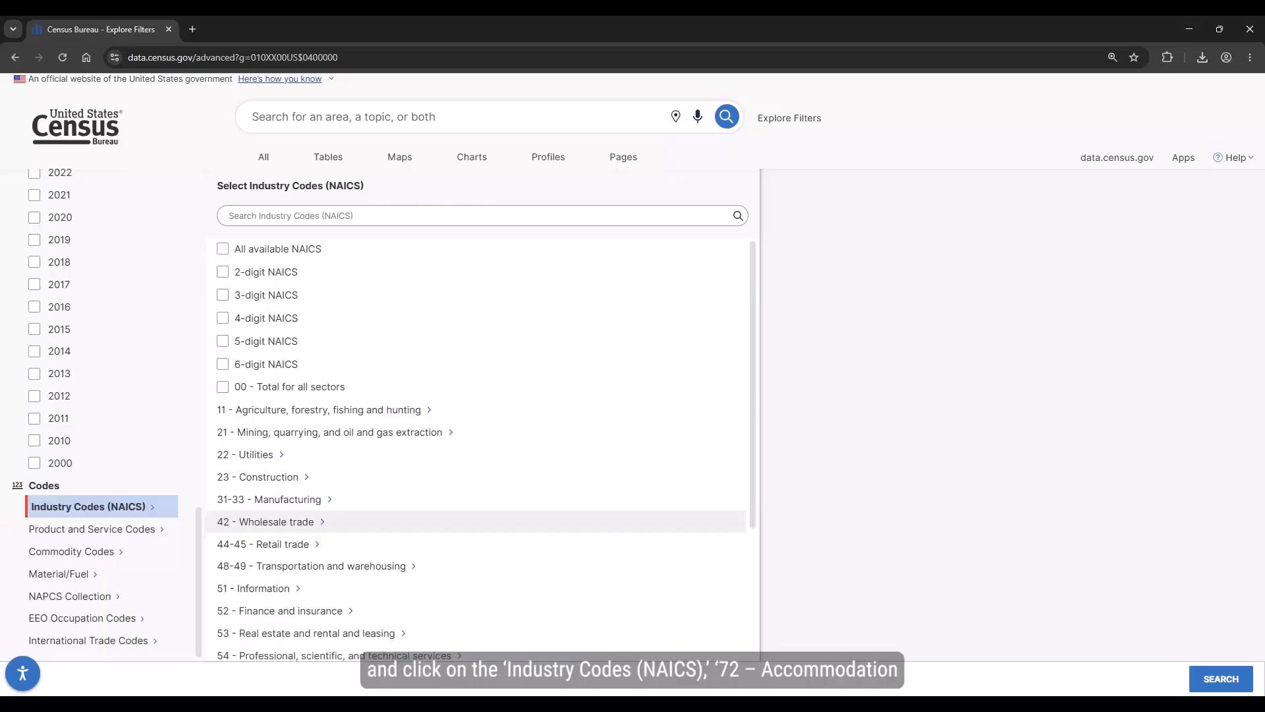
pyautogui.scroll(-1, 474, 448)
pyautogui.click(296, 607)
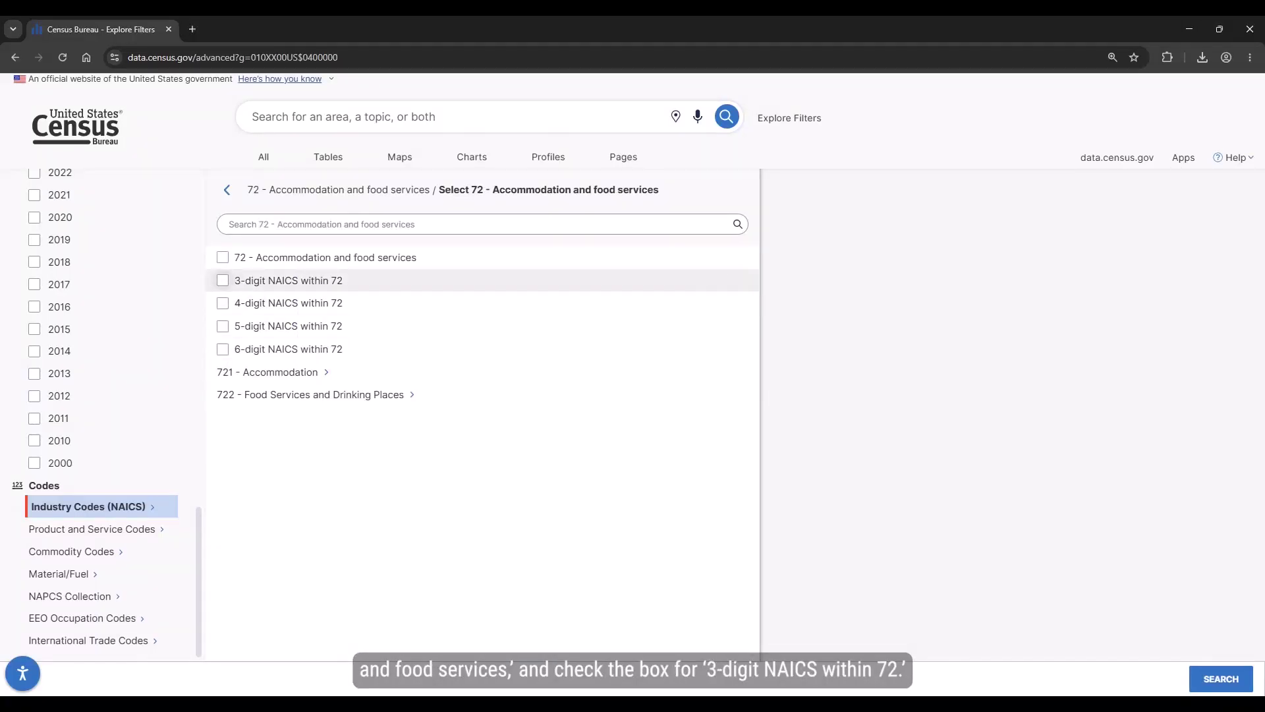
pyautogui.click(223, 280)
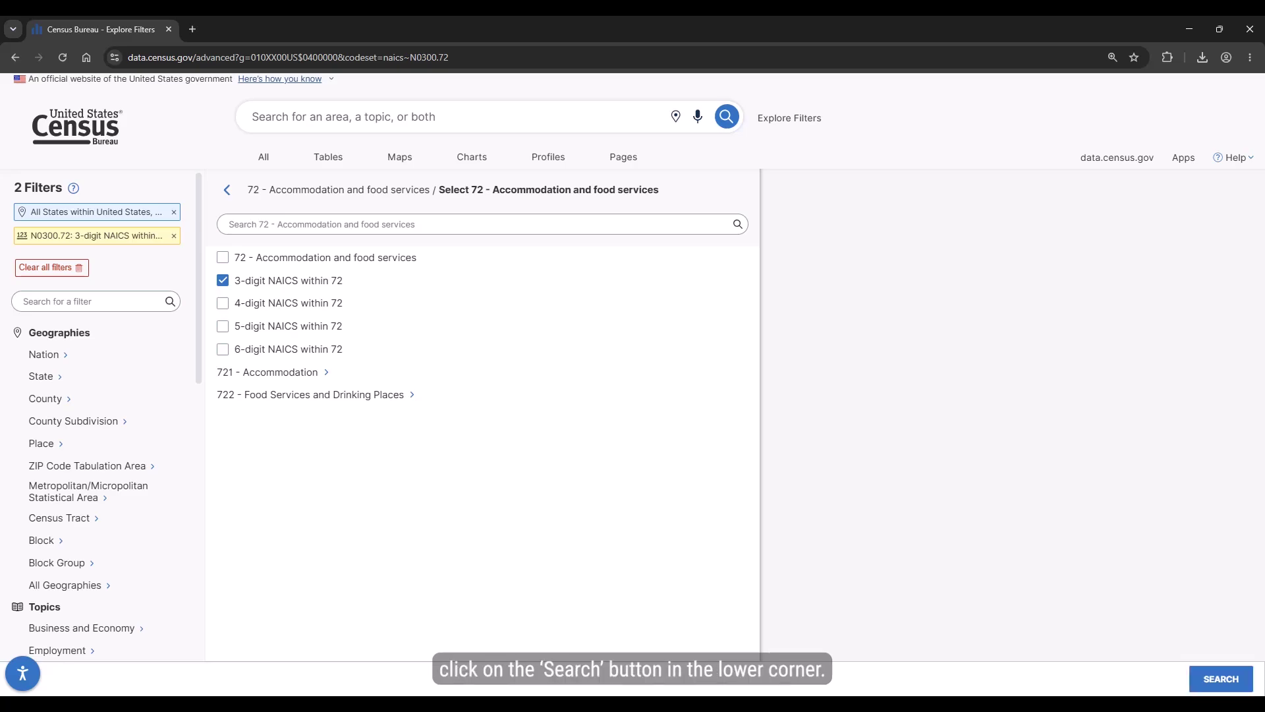
pyautogui.click(1221, 678)
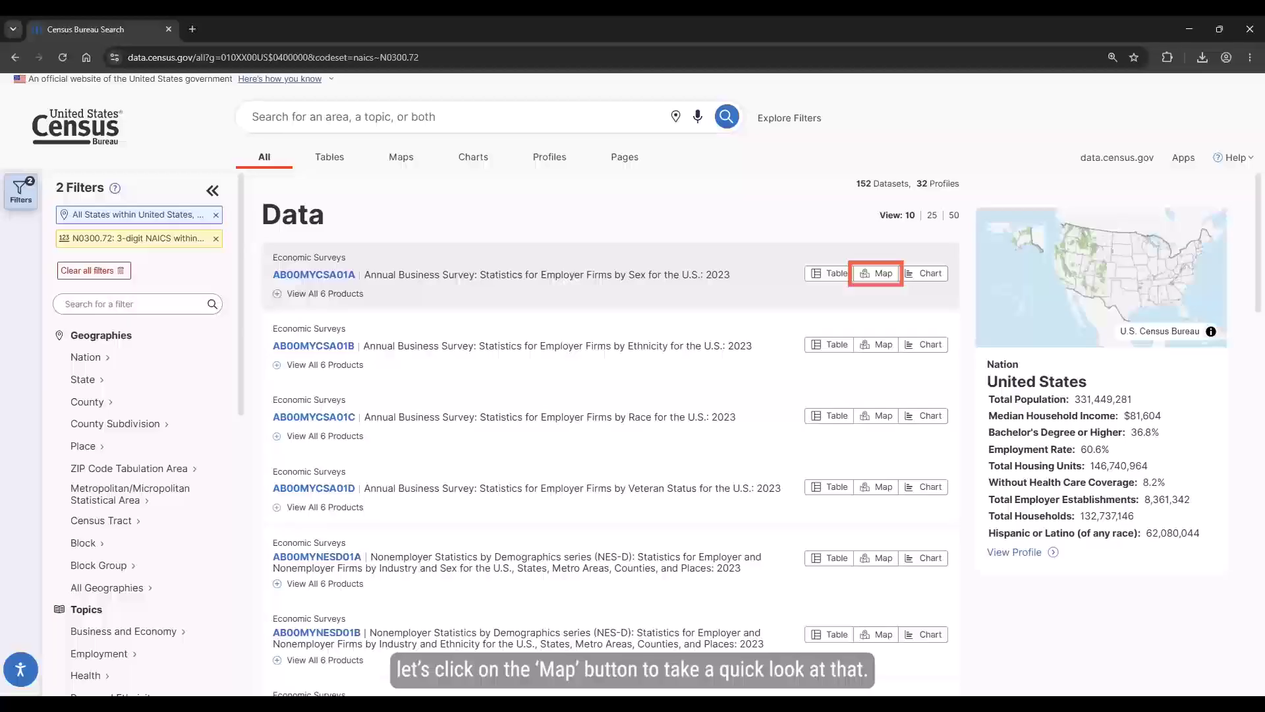
# Step: Open the map for table AB00MYCSA01A and inspect the number of employer firms in individual western states
pyautogui.click(877, 273)
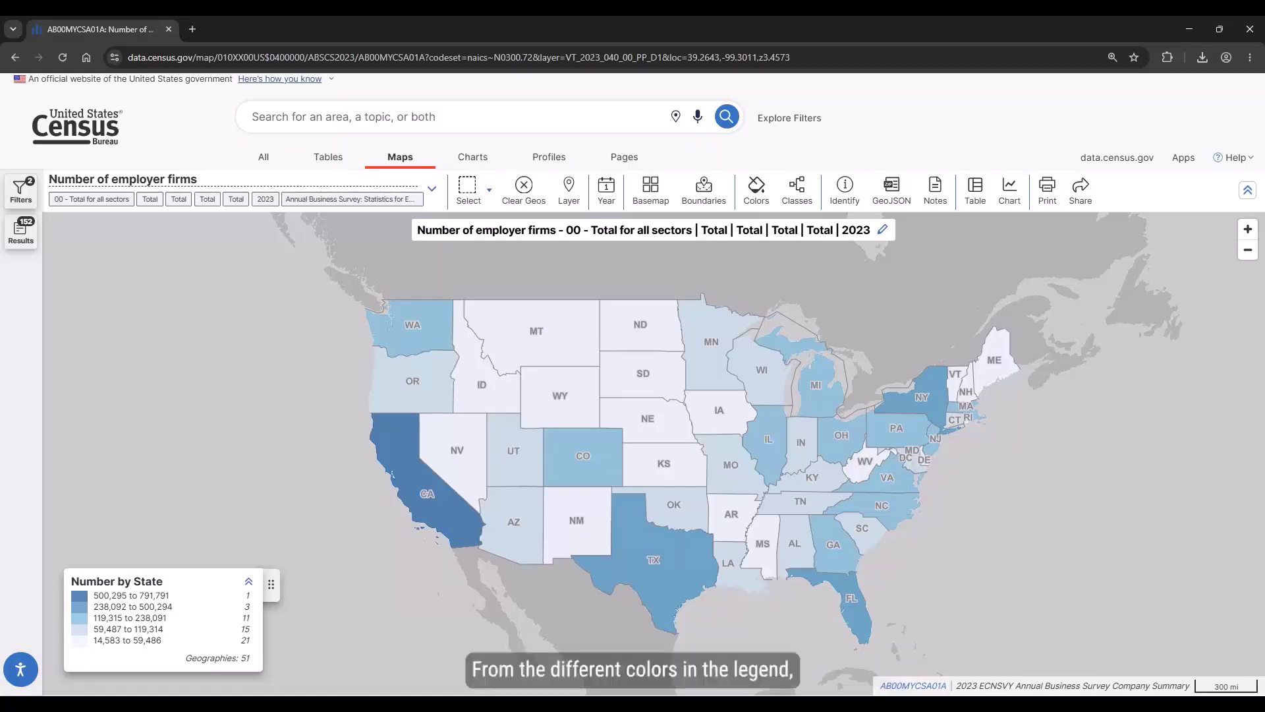
pyautogui.click(428, 500)
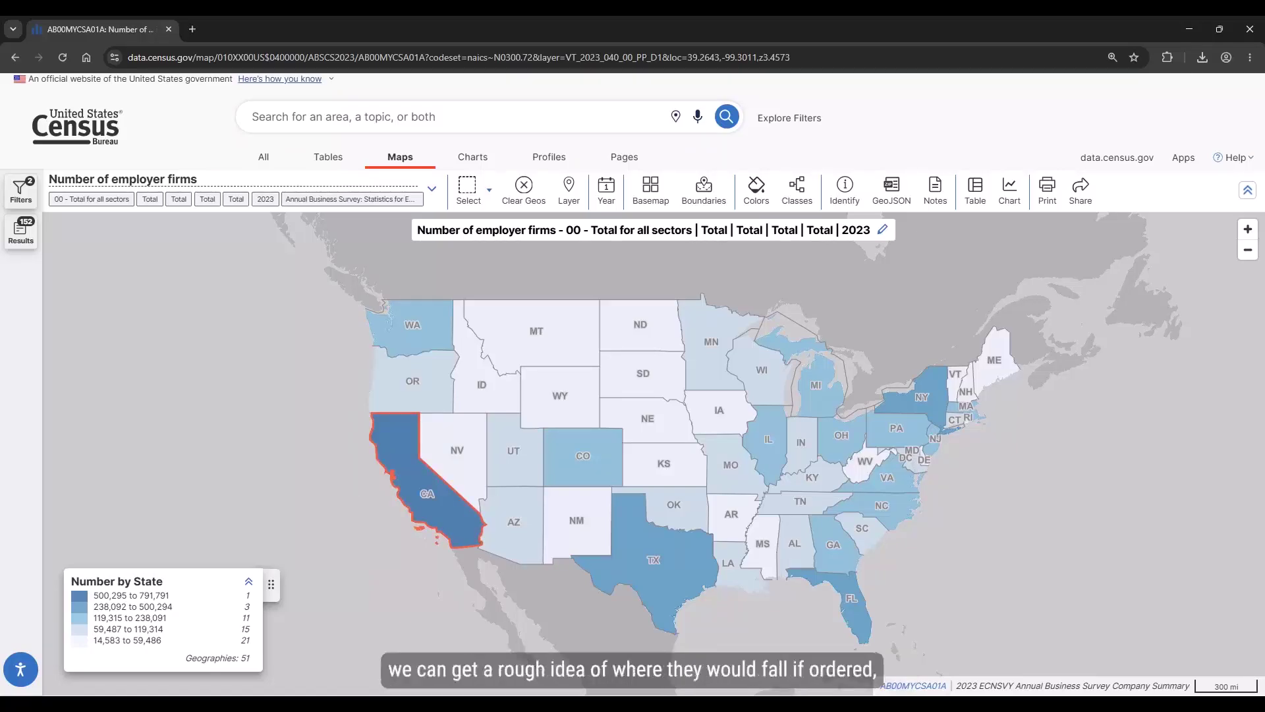
pyautogui.click(507, 531)
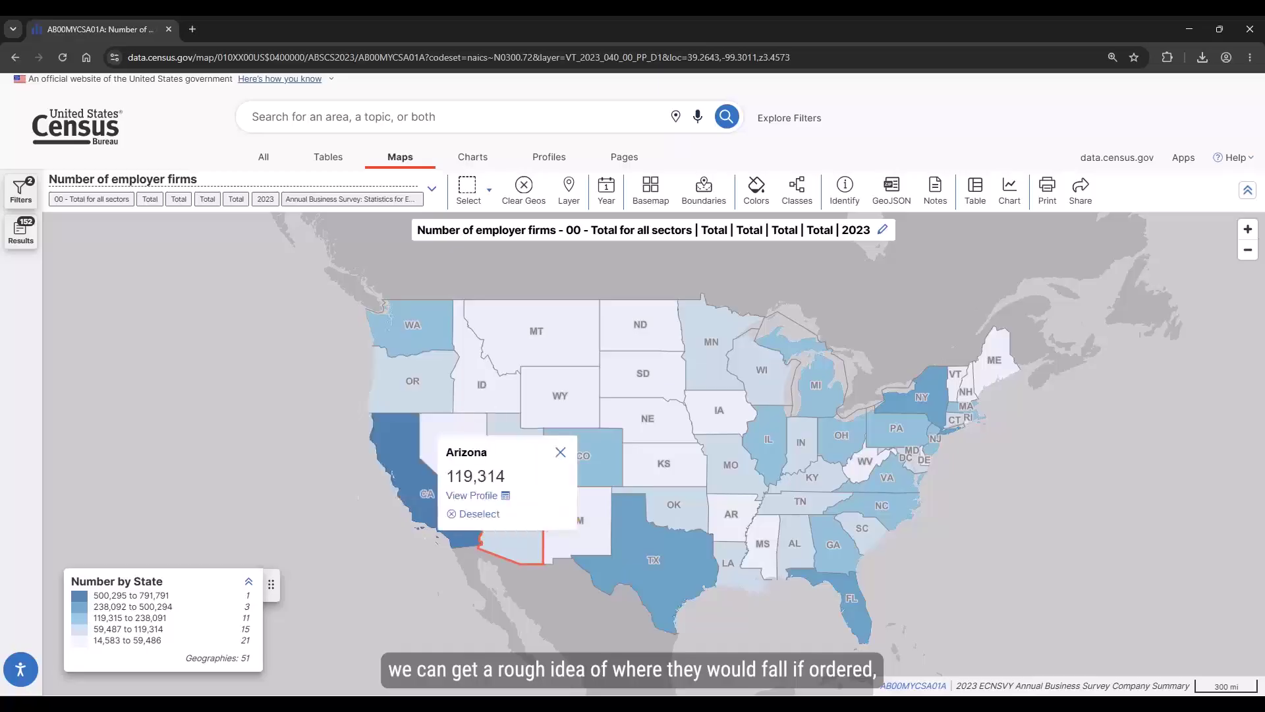
pyautogui.click(428, 452)
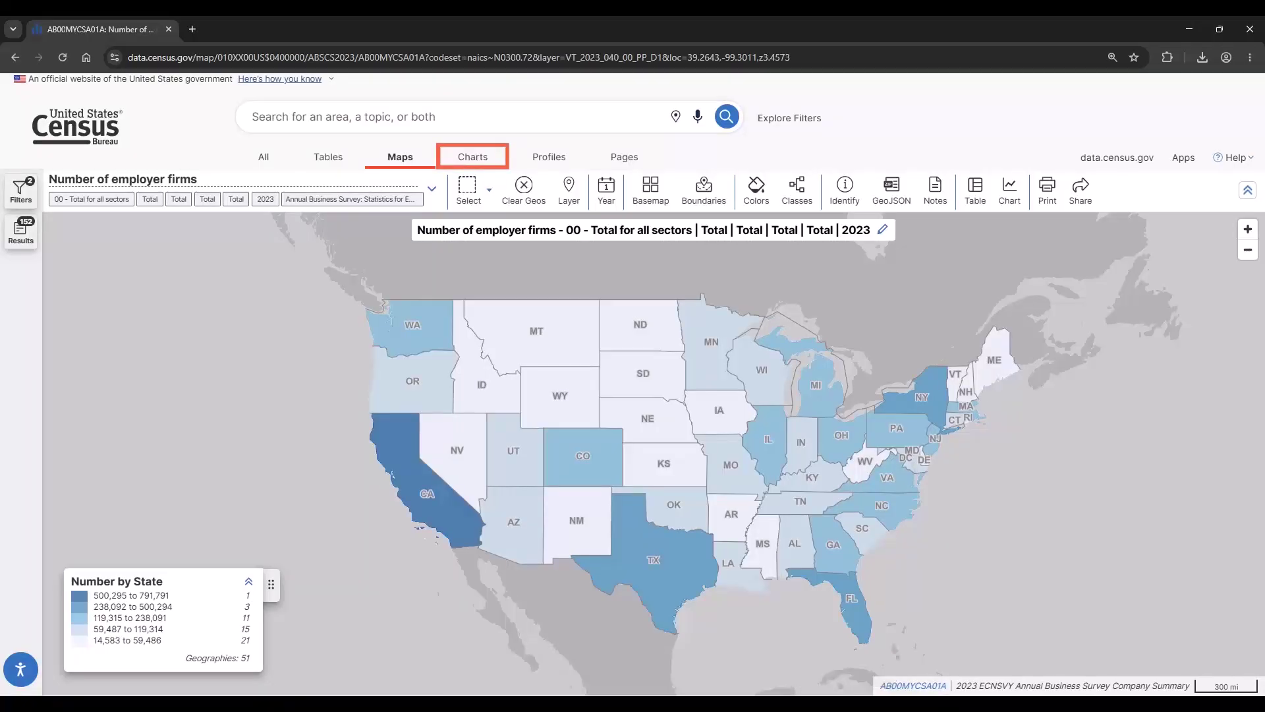
# Step: Switch to the chart of employer firms and review its available measures and primary attribute options
pyautogui.click(472, 157)
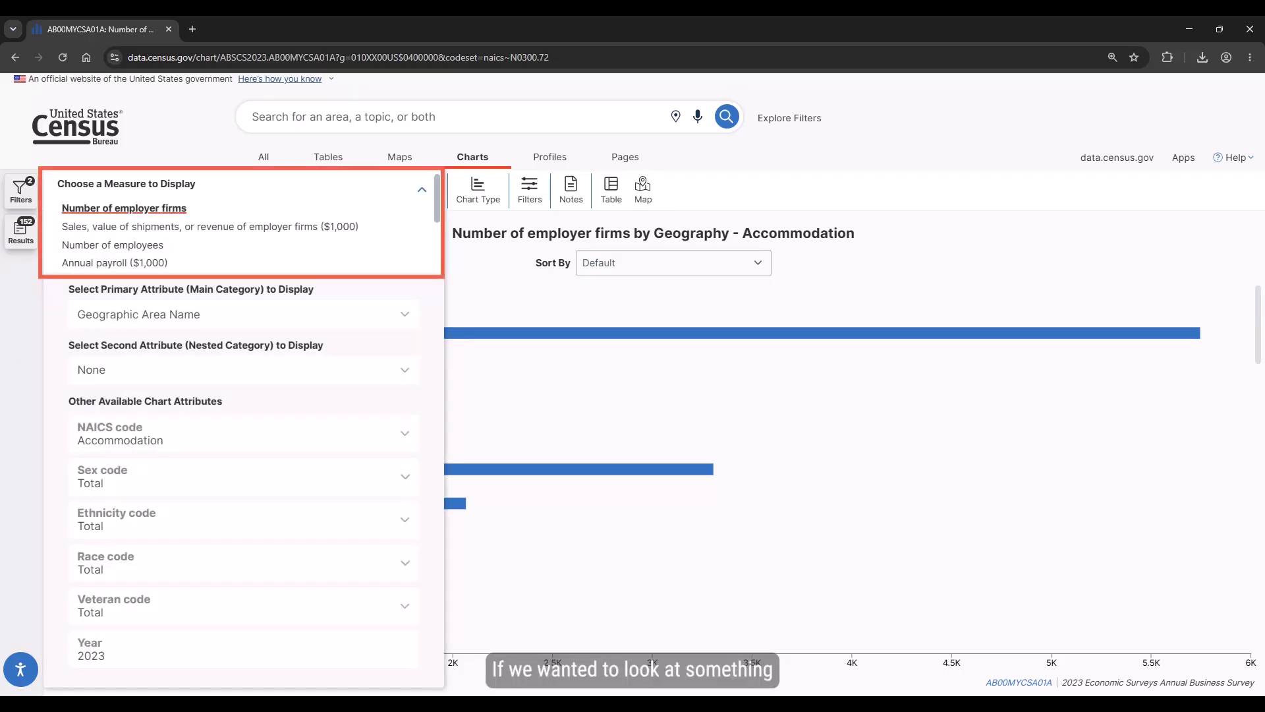
pyautogui.scroll(-3, 240, 224)
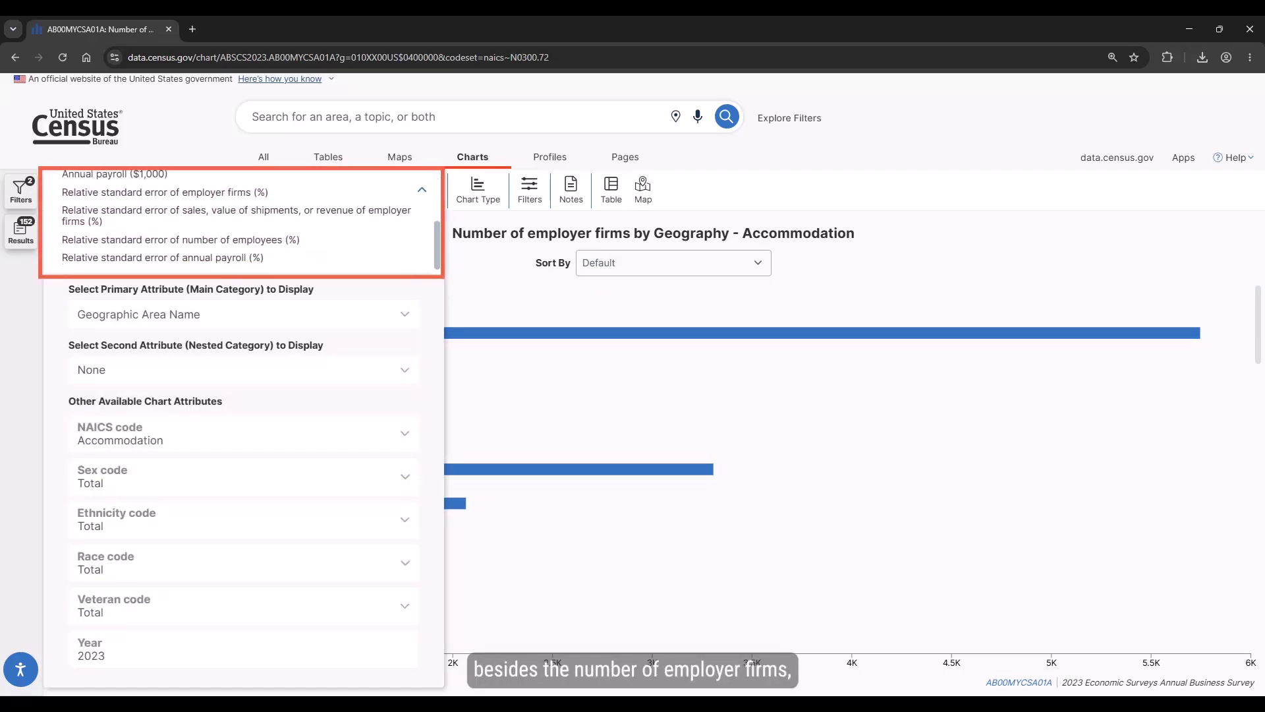
pyautogui.scroll(4, 241, 221)
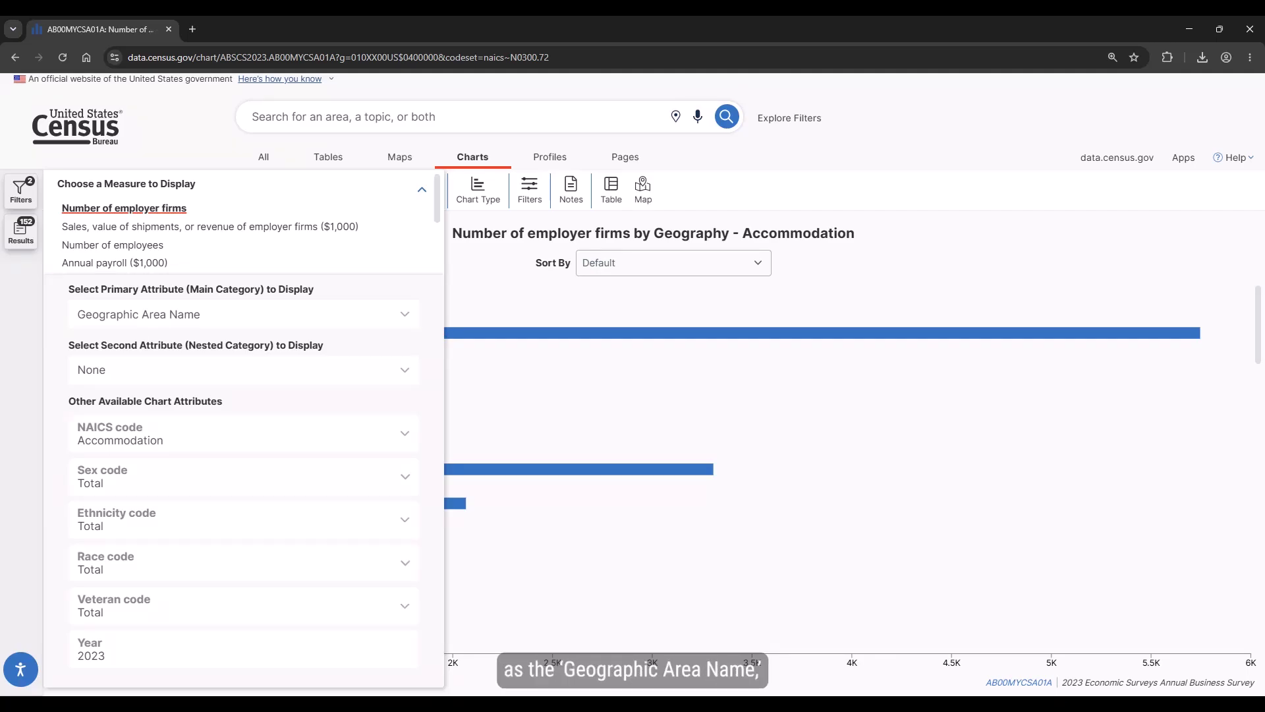
pyautogui.click(405, 314)
pyautogui.click(394, 315)
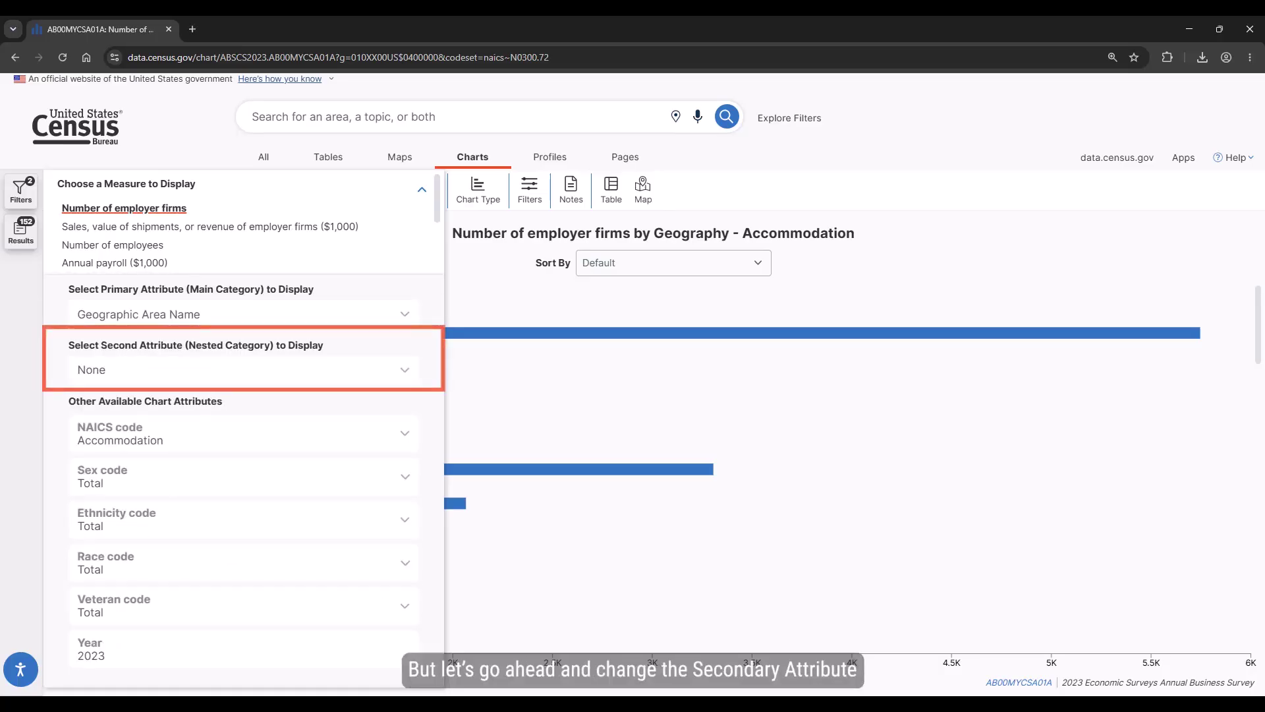
# Step: Set the chart's second attribute to NAICS code and the Sex code to Female, closing the measure options
pyautogui.click(404, 369)
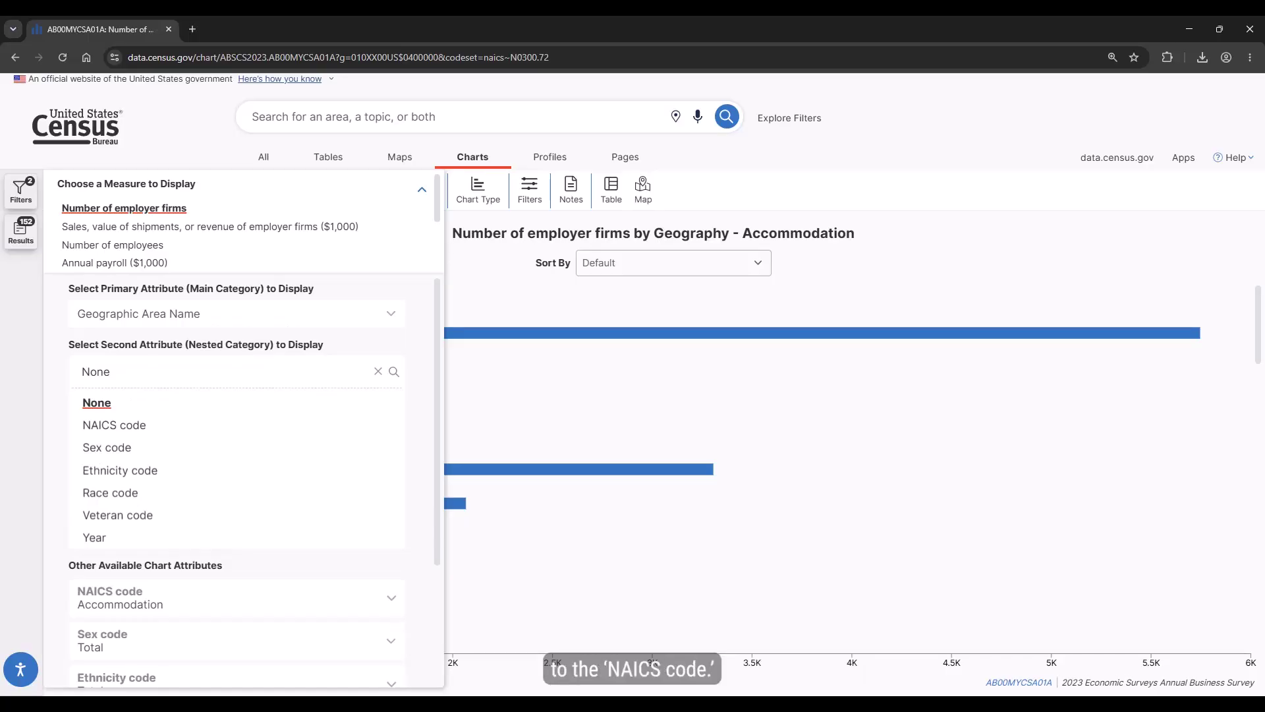
pyautogui.click(114, 424)
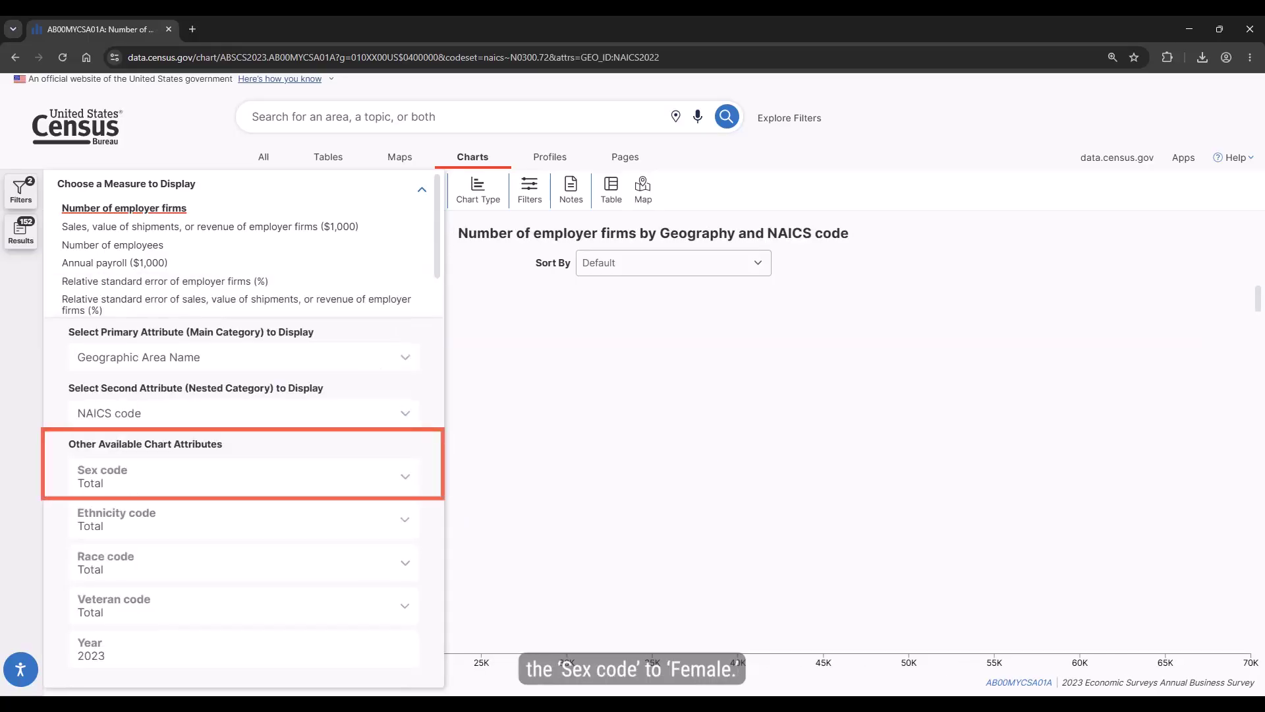
pyautogui.click(237, 476)
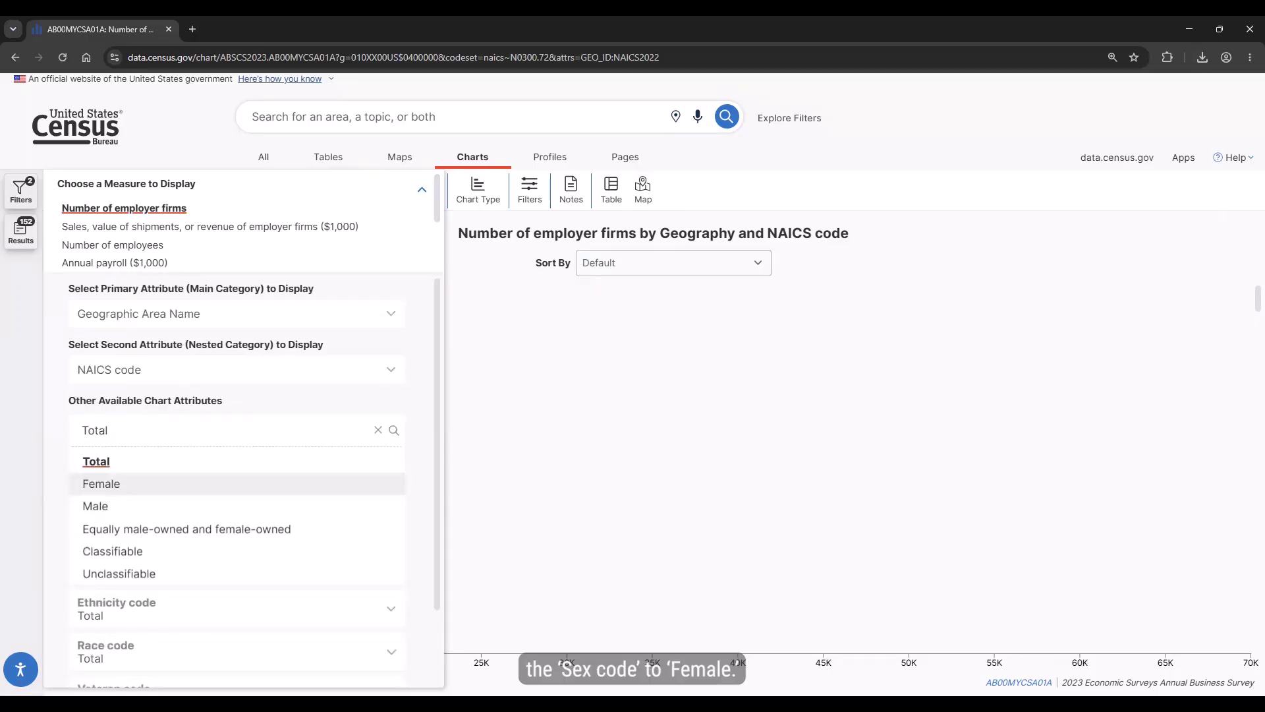
pyautogui.click(99, 483)
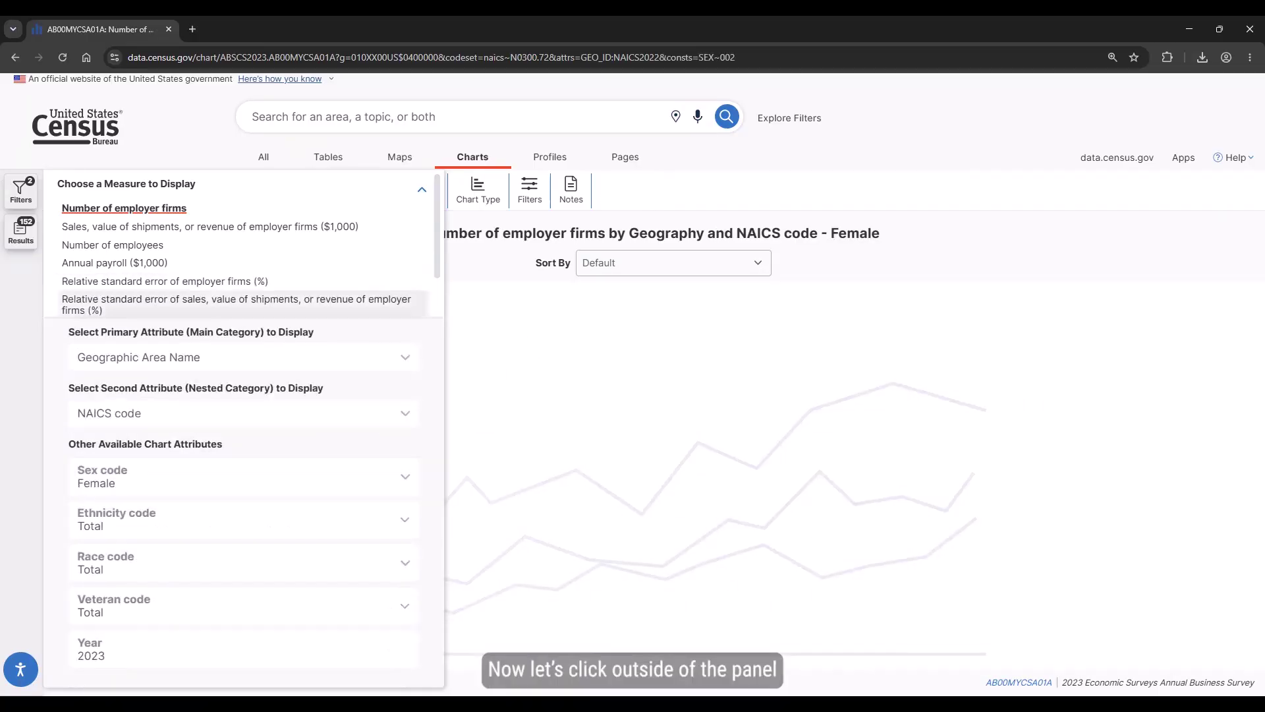
pyautogui.click(422, 190)
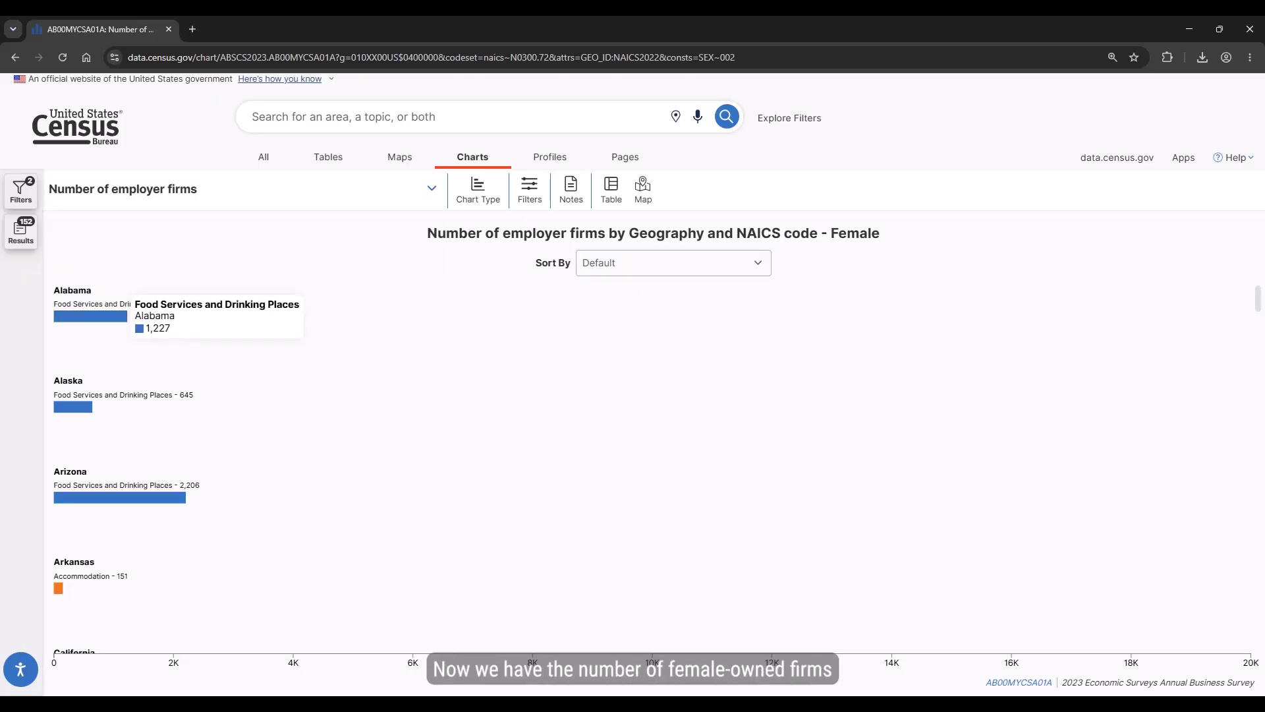
# Step: Sort the chart by Descending (Measures) and examine the firm counts for California, New York and Texas
pyautogui.moveTo(86, 407)
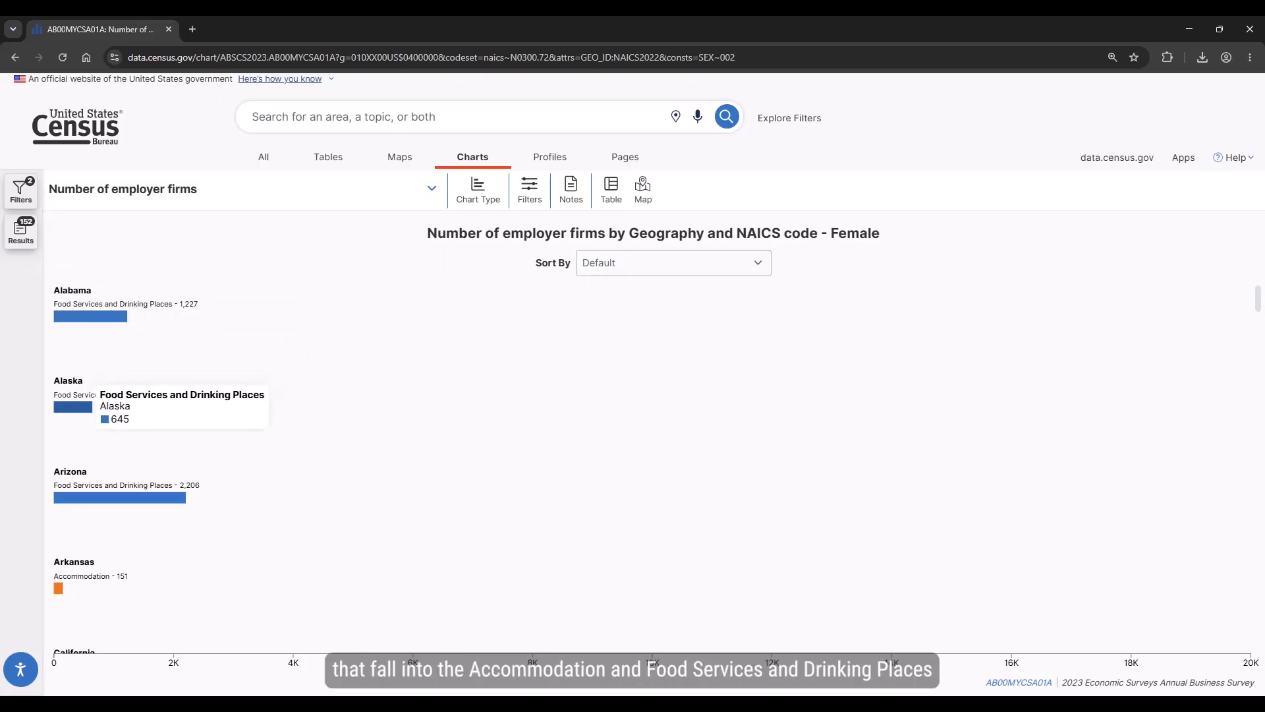
pyautogui.moveTo(145, 498)
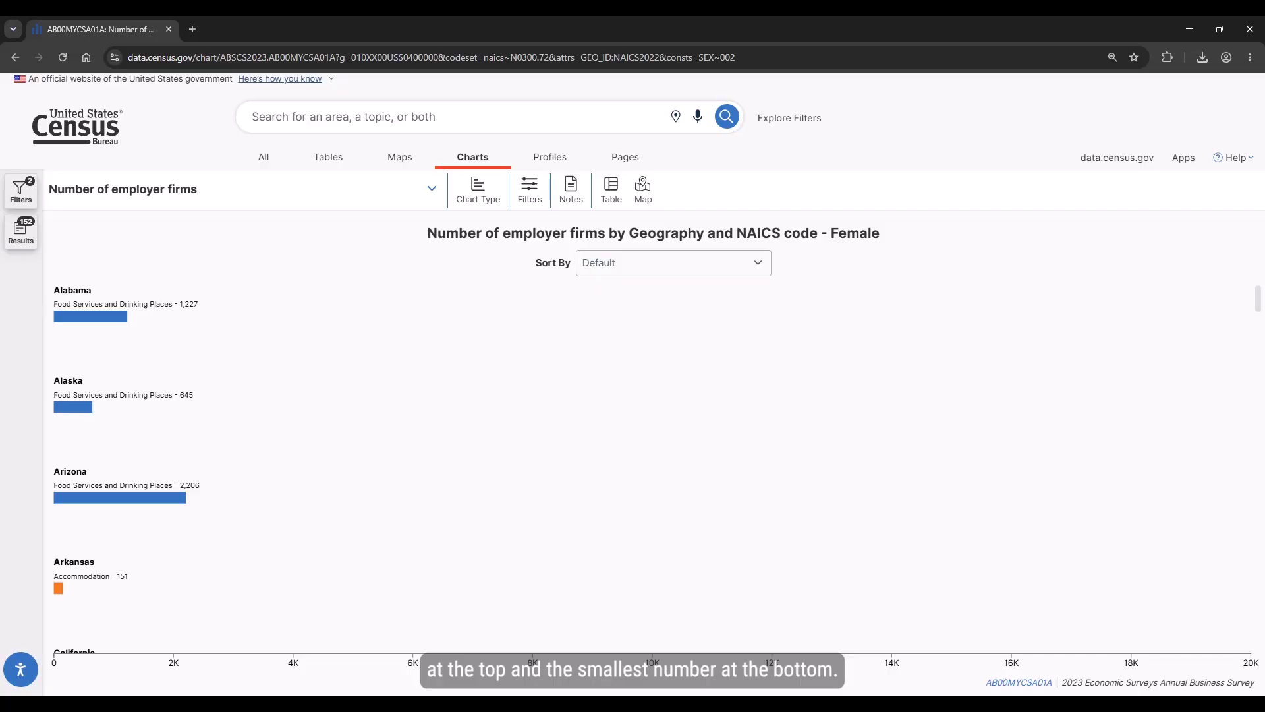
pyautogui.click(759, 263)
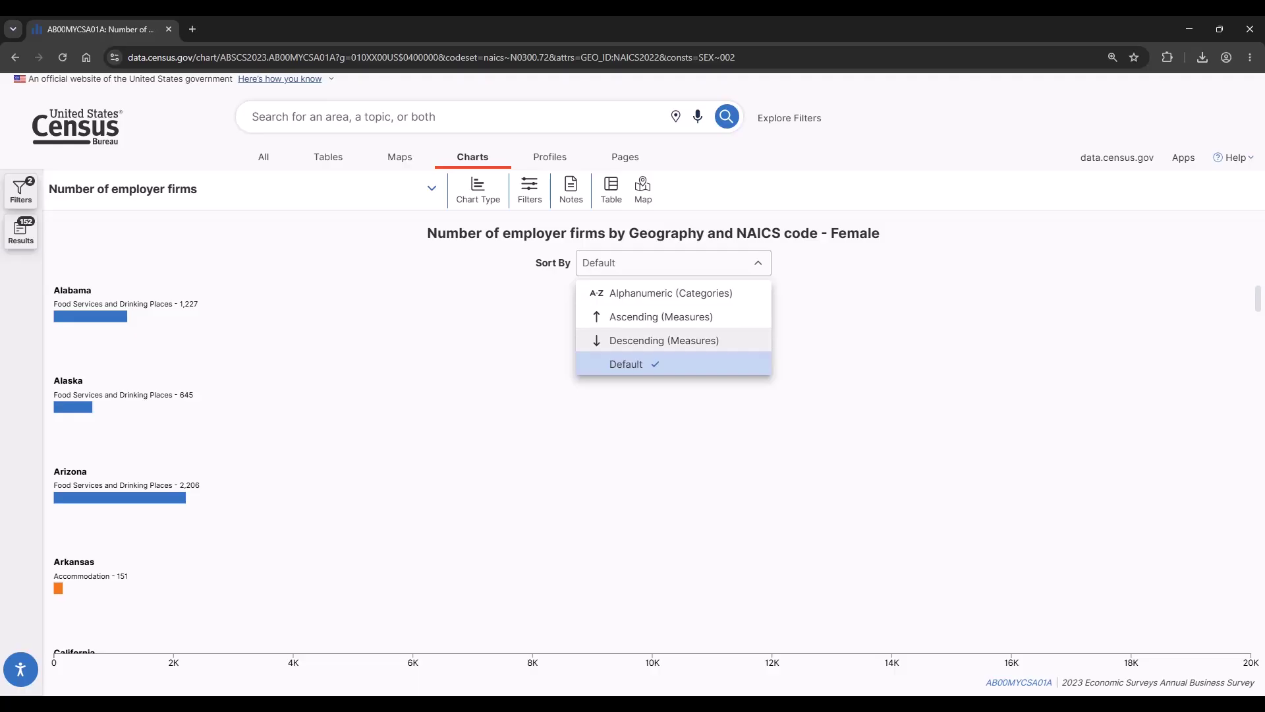
pyautogui.click(664, 340)
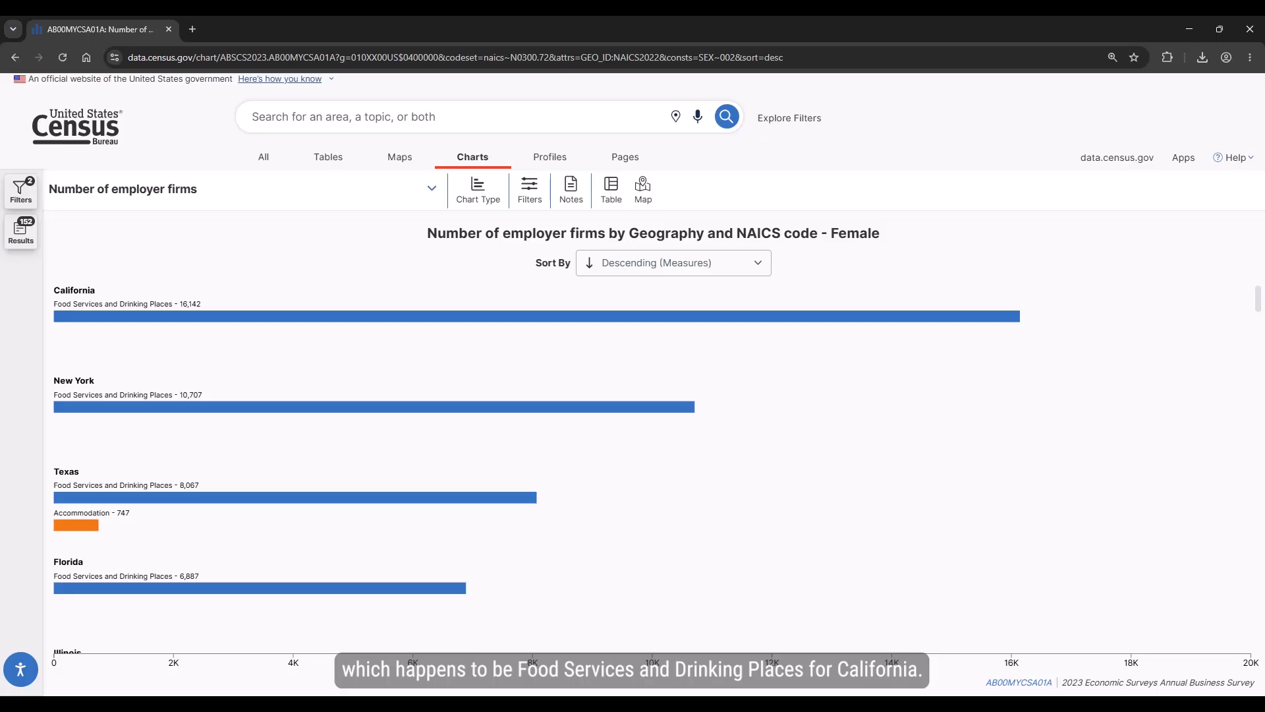
pyautogui.moveTo(659, 316)
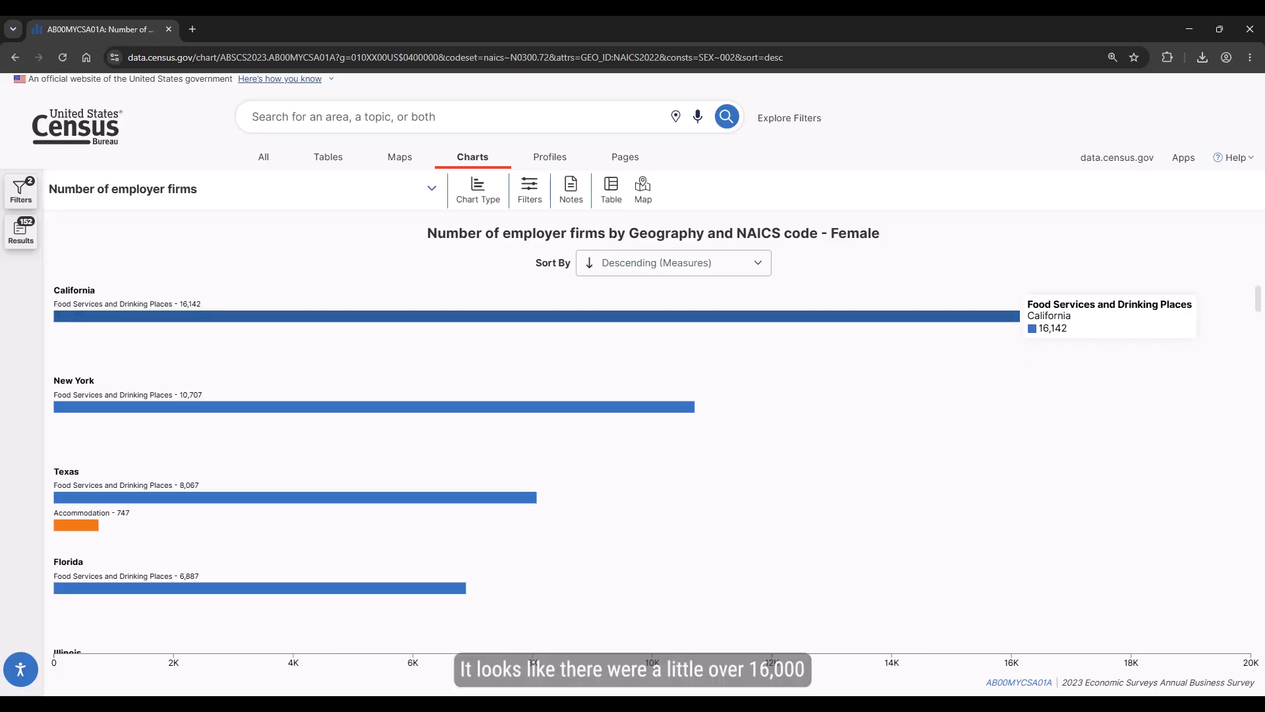
pyautogui.moveTo(659, 407)
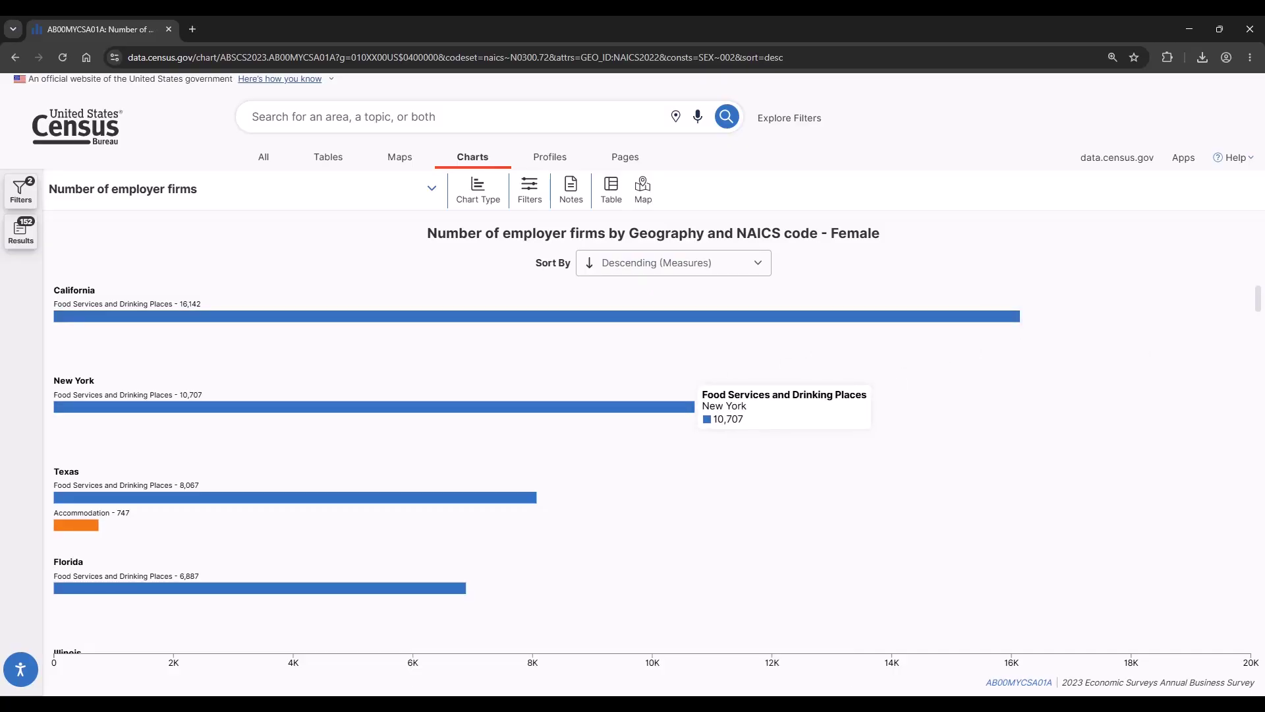
pyautogui.moveTo(514, 497)
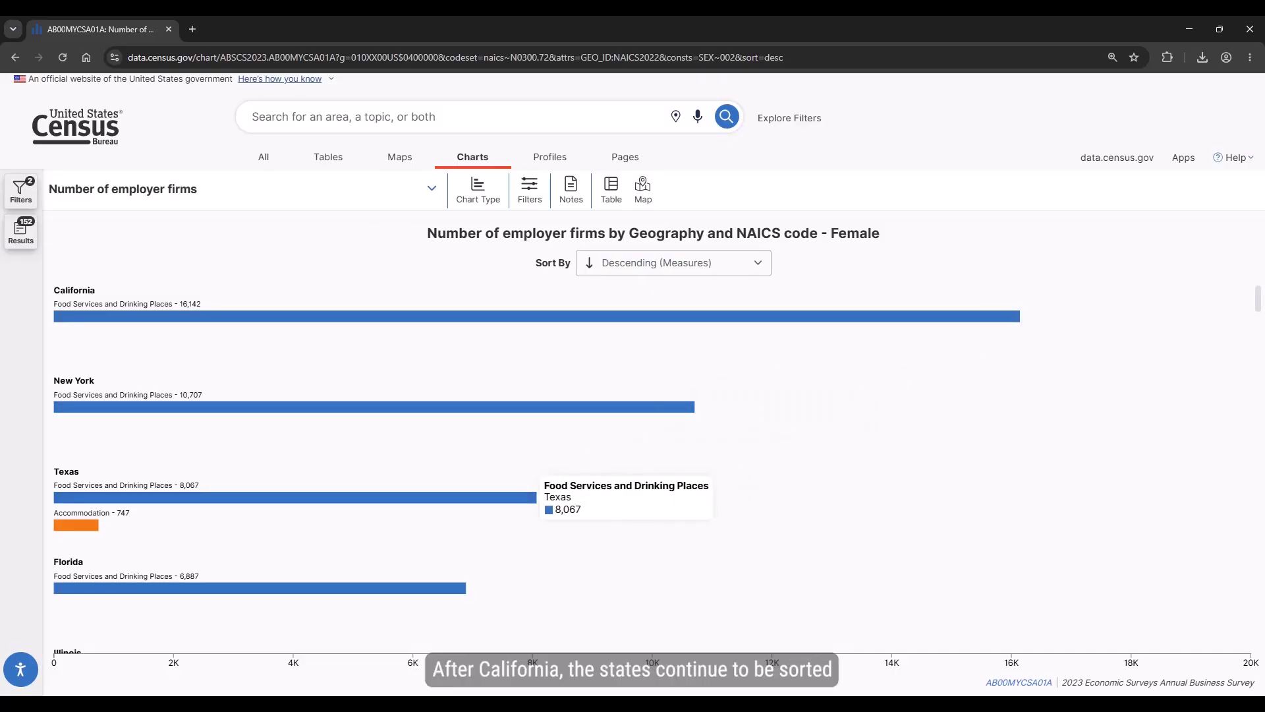
pyautogui.moveTo(75, 525)
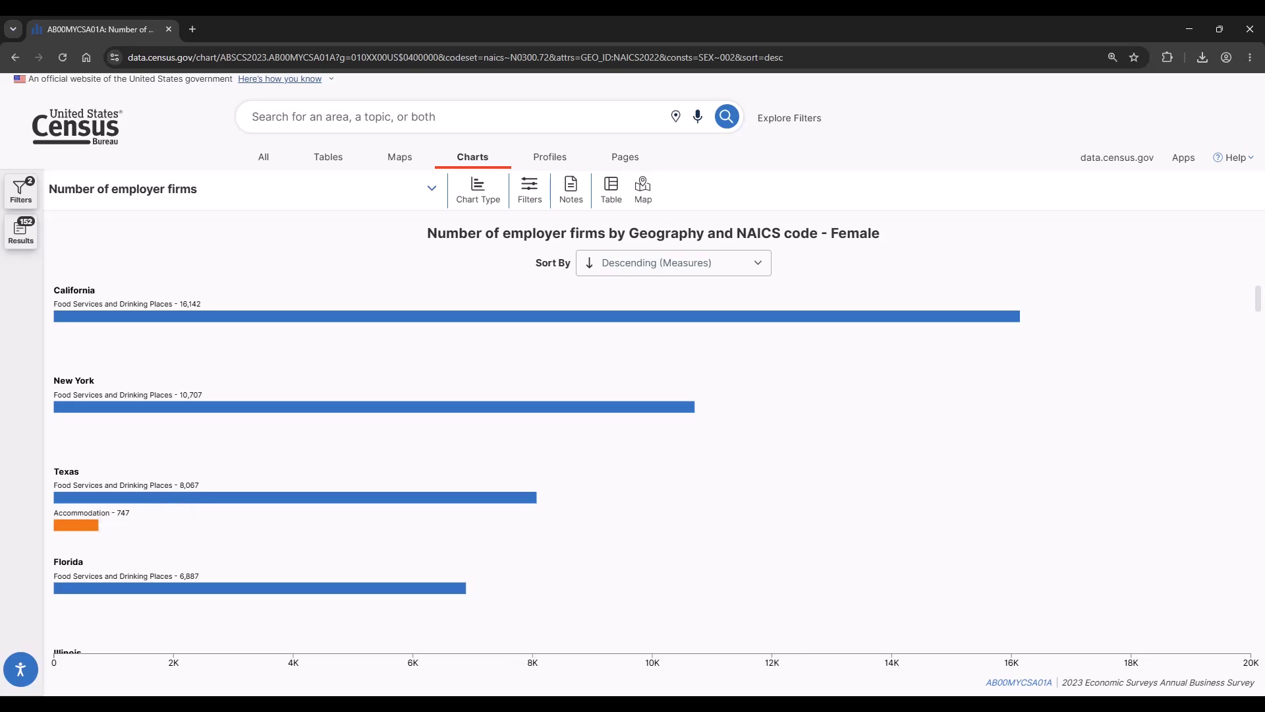
# Step: Change the chart type to Column Chart and examine the state columns from the highest towards the lowest
pyautogui.click(477, 191)
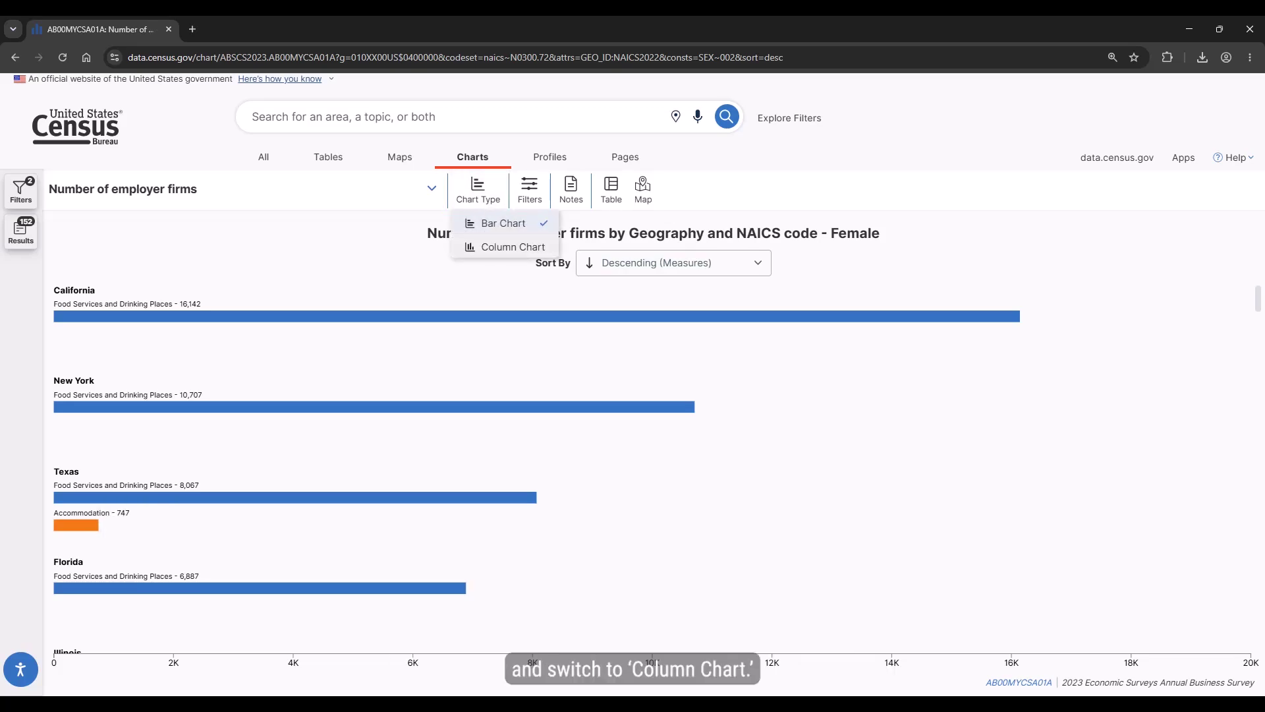
pyautogui.click(505, 247)
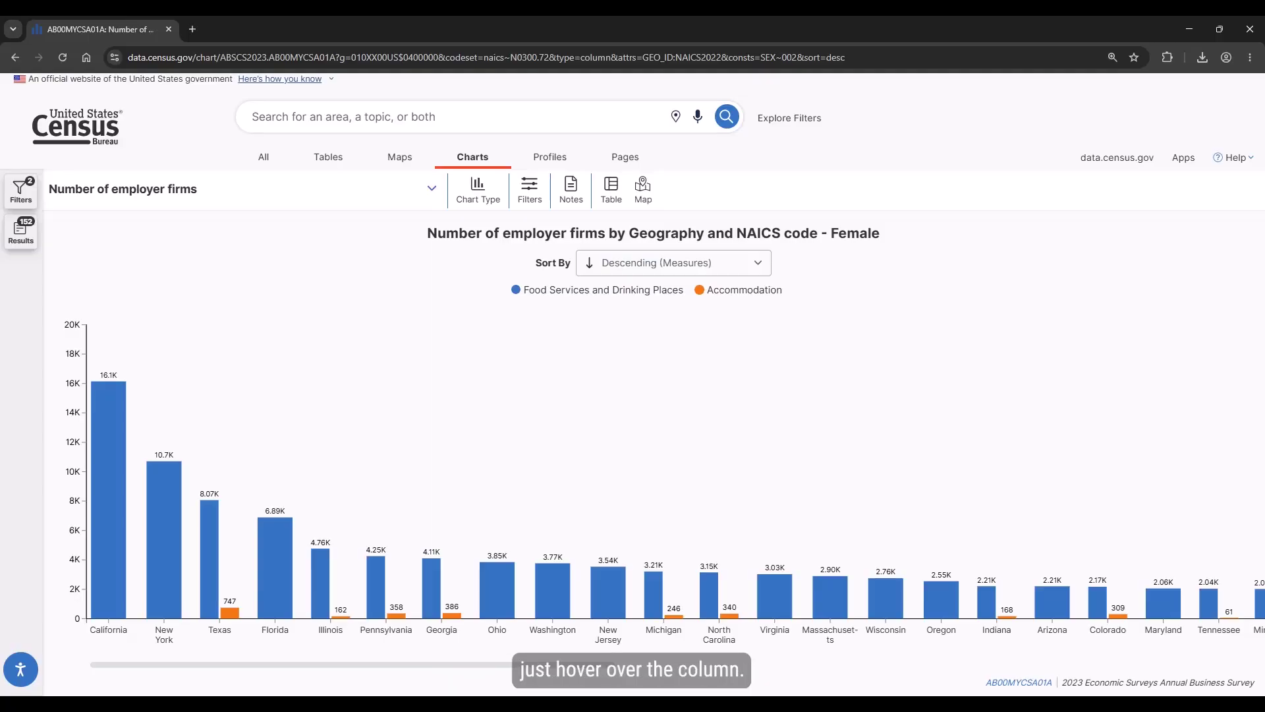
pyautogui.moveTo(112, 514)
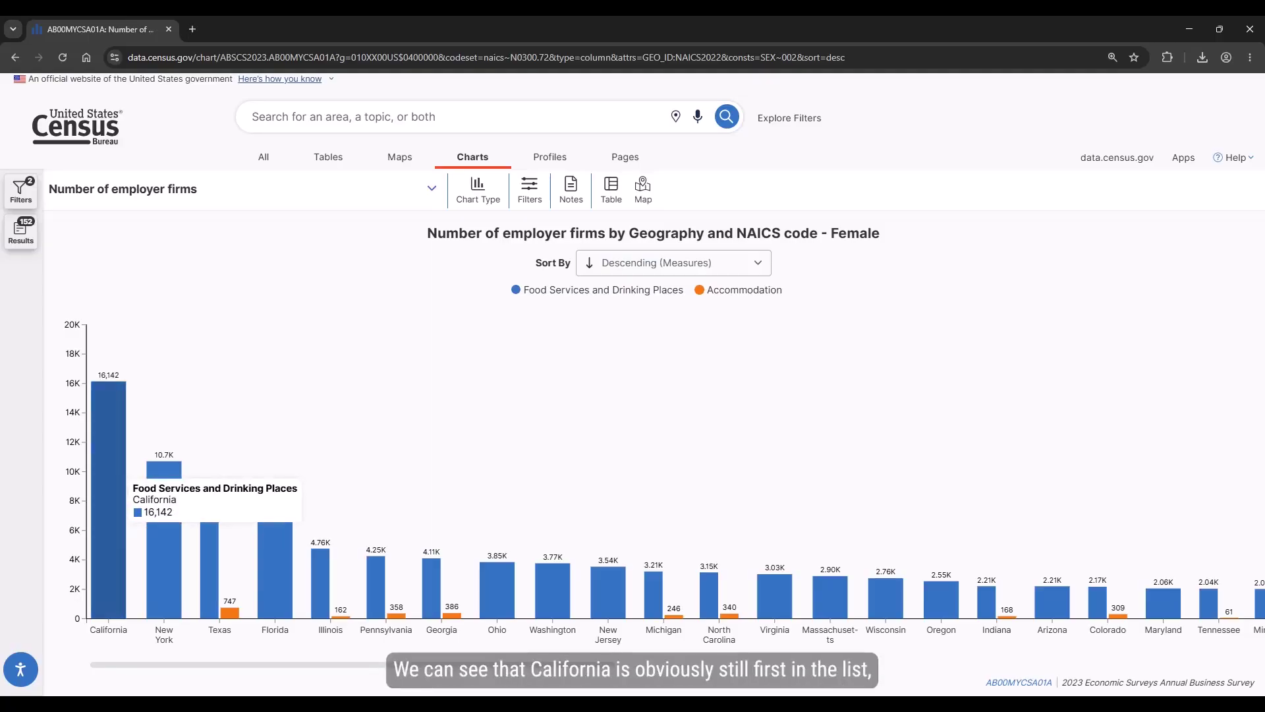
pyautogui.moveTo(164, 527)
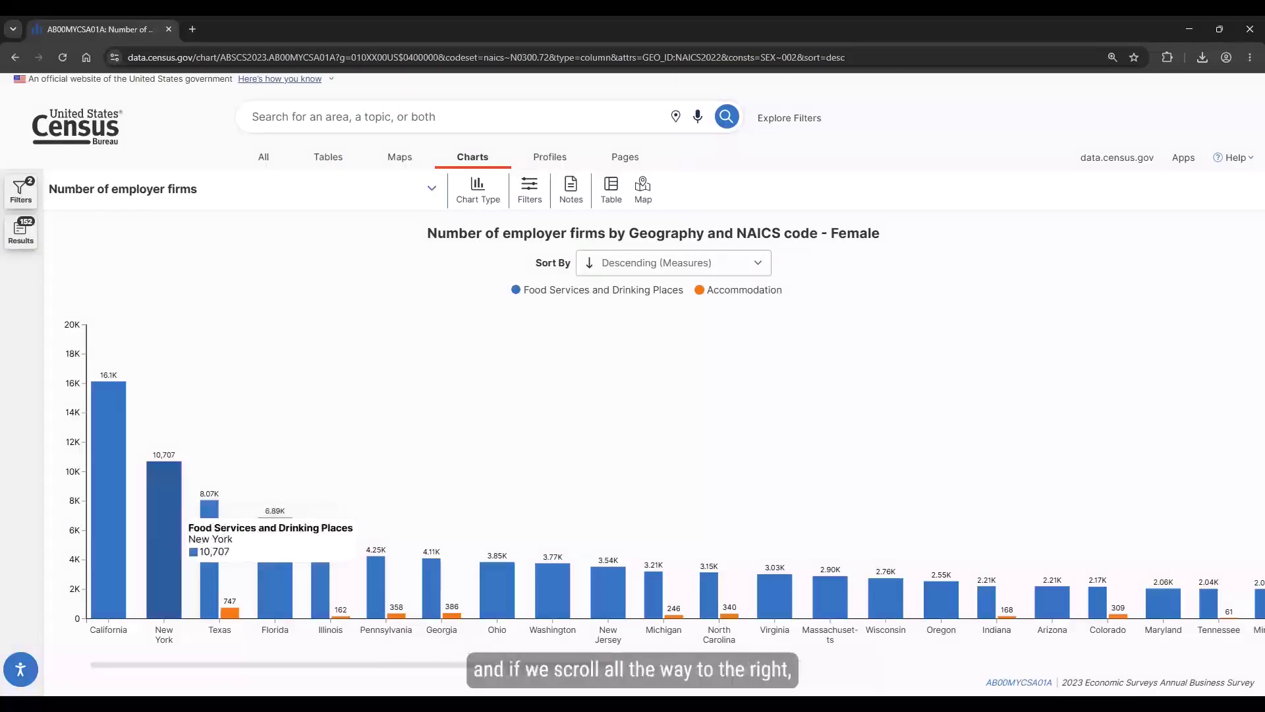
pyautogui.hscroll(10, 677, 520)
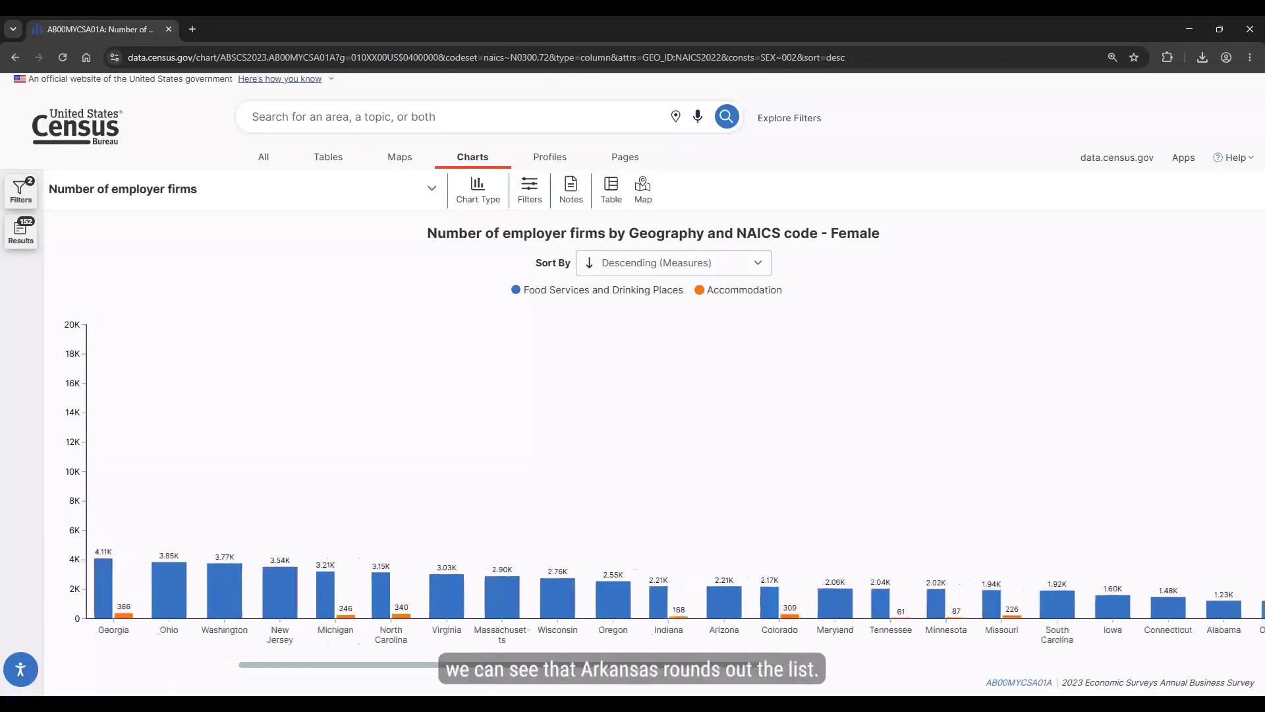
# Step: Examine the remaining state columns of the chart and display the employer firm data as a map
pyautogui.hscroll(4, 674, 520)
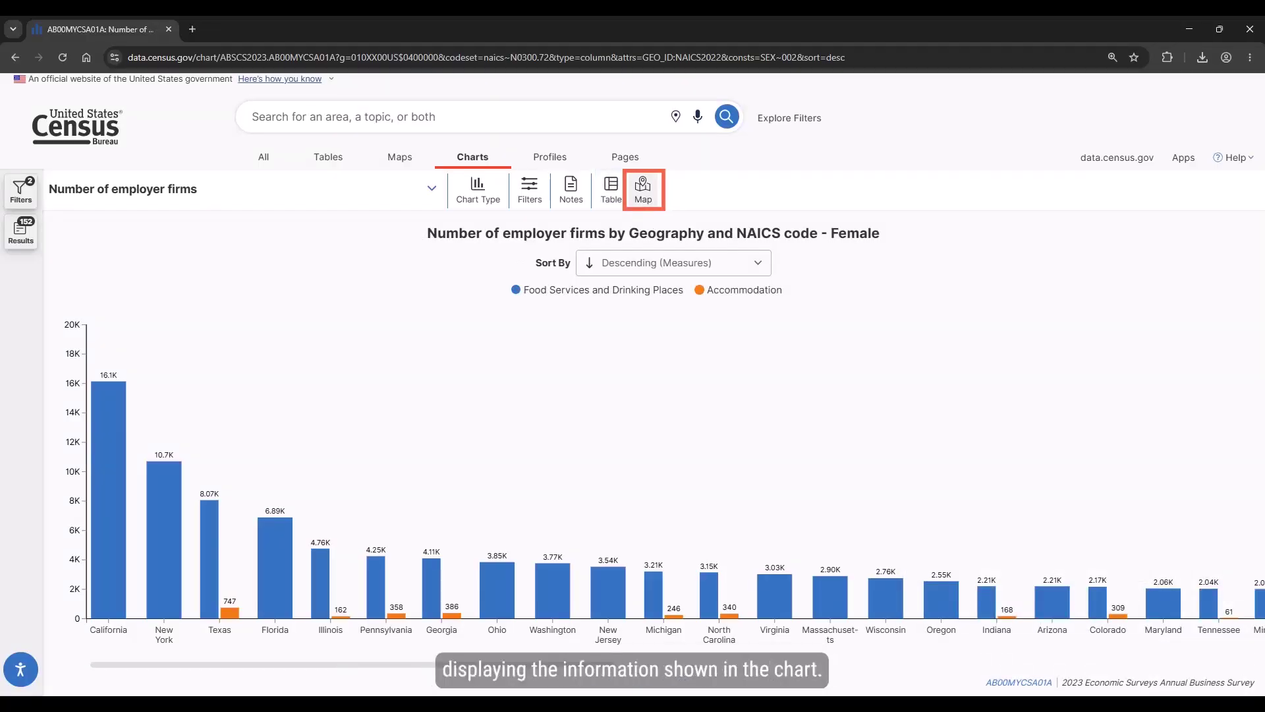
pyautogui.click(643, 190)
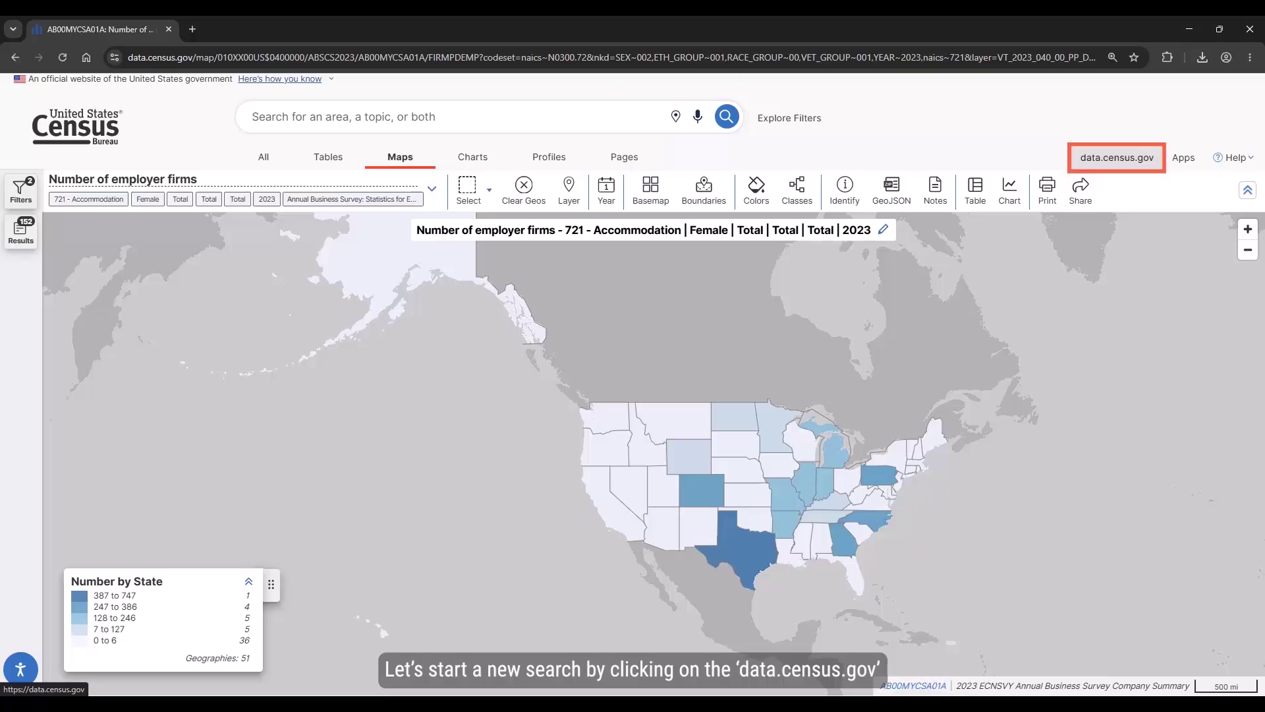
# Step: Start a new search from the data.census.gov home page and filter the geography to All Counties within New Mexico
pyautogui.click(1117, 158)
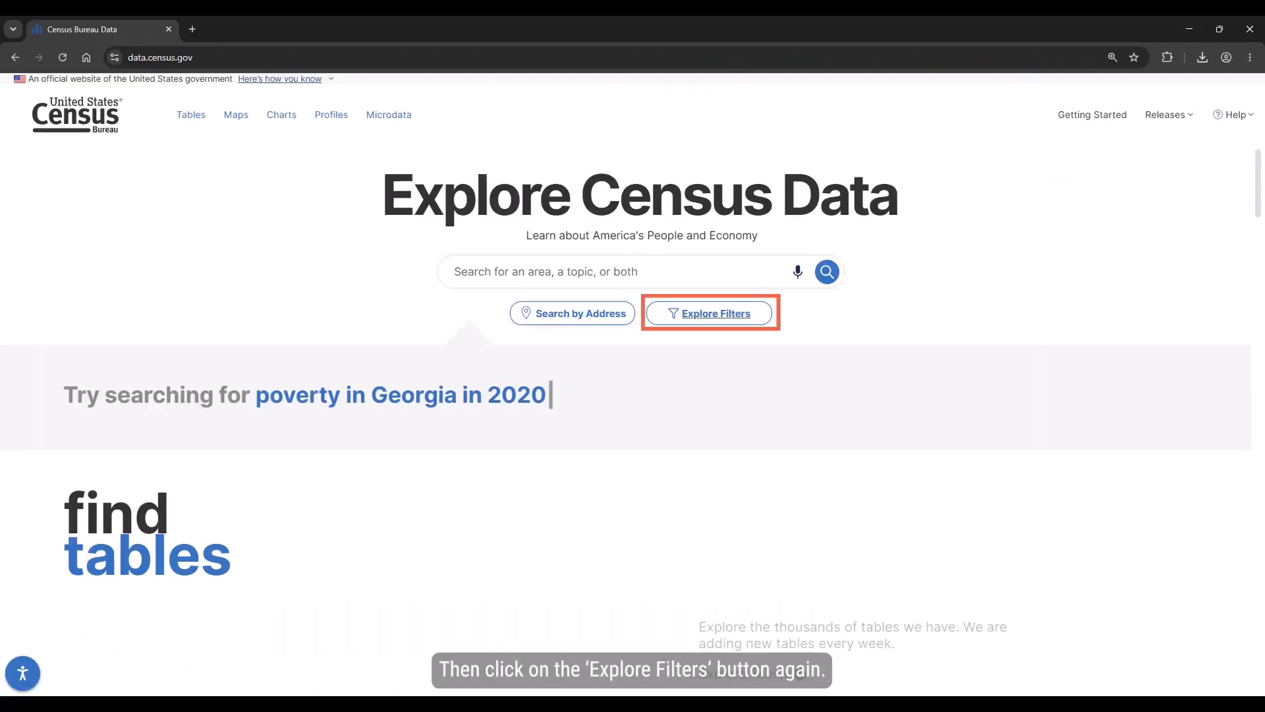
pyautogui.click(709, 313)
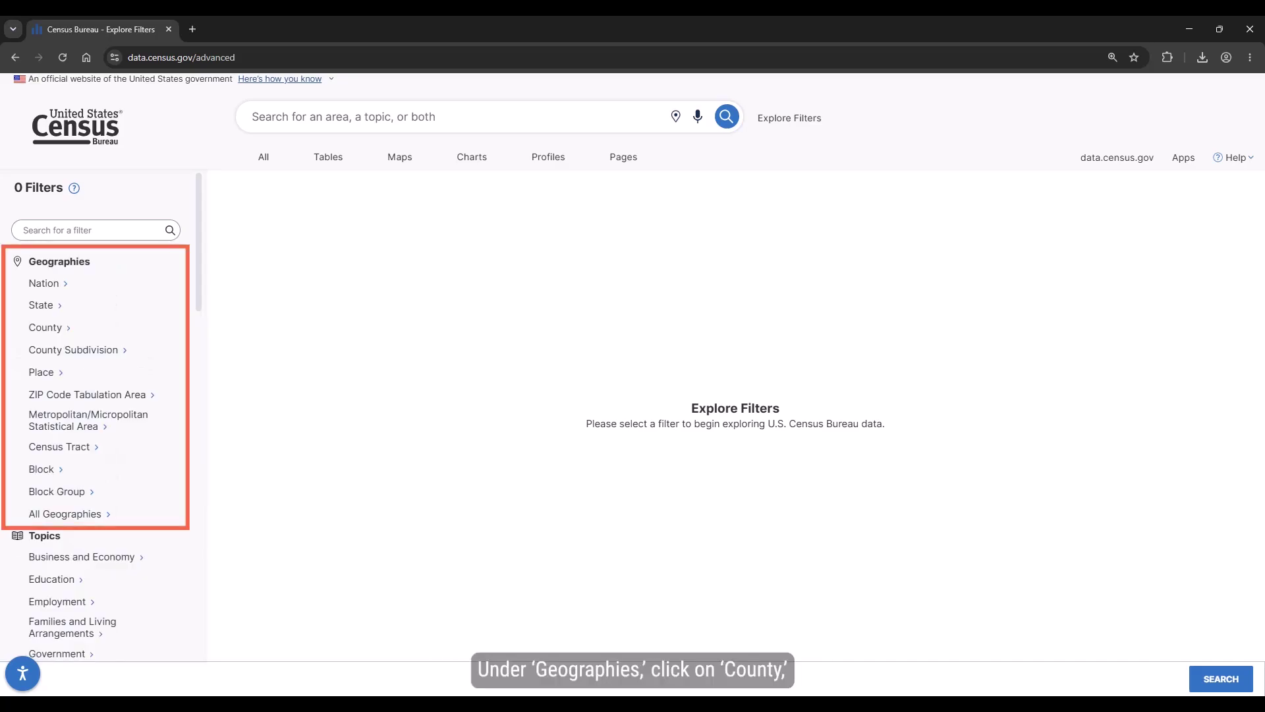
pyautogui.click(48, 327)
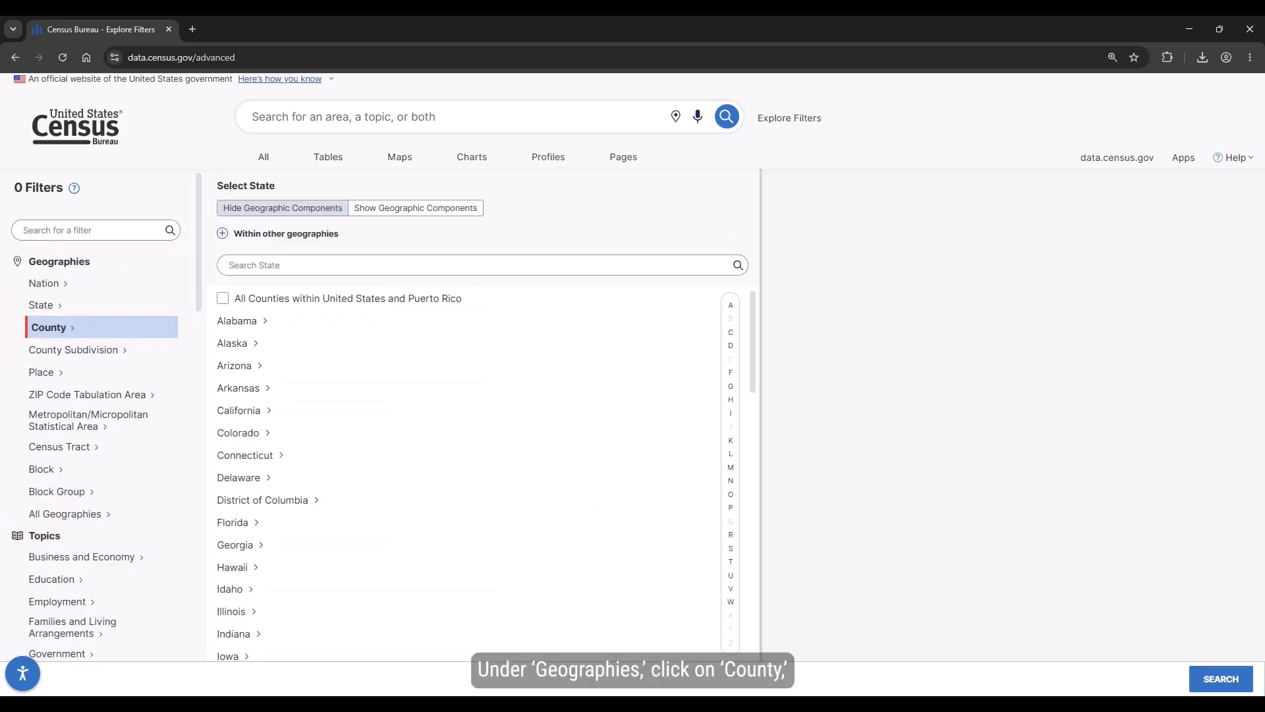
pyautogui.click(730, 481)
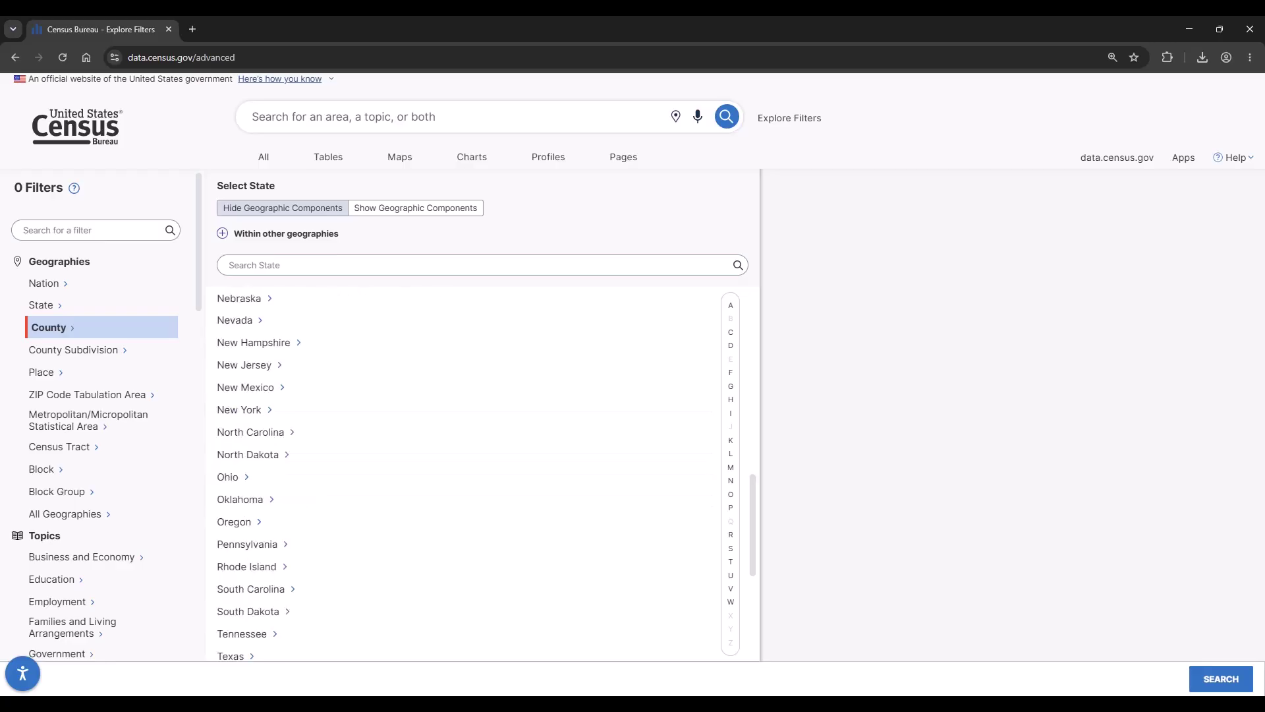
pyautogui.click(245, 387)
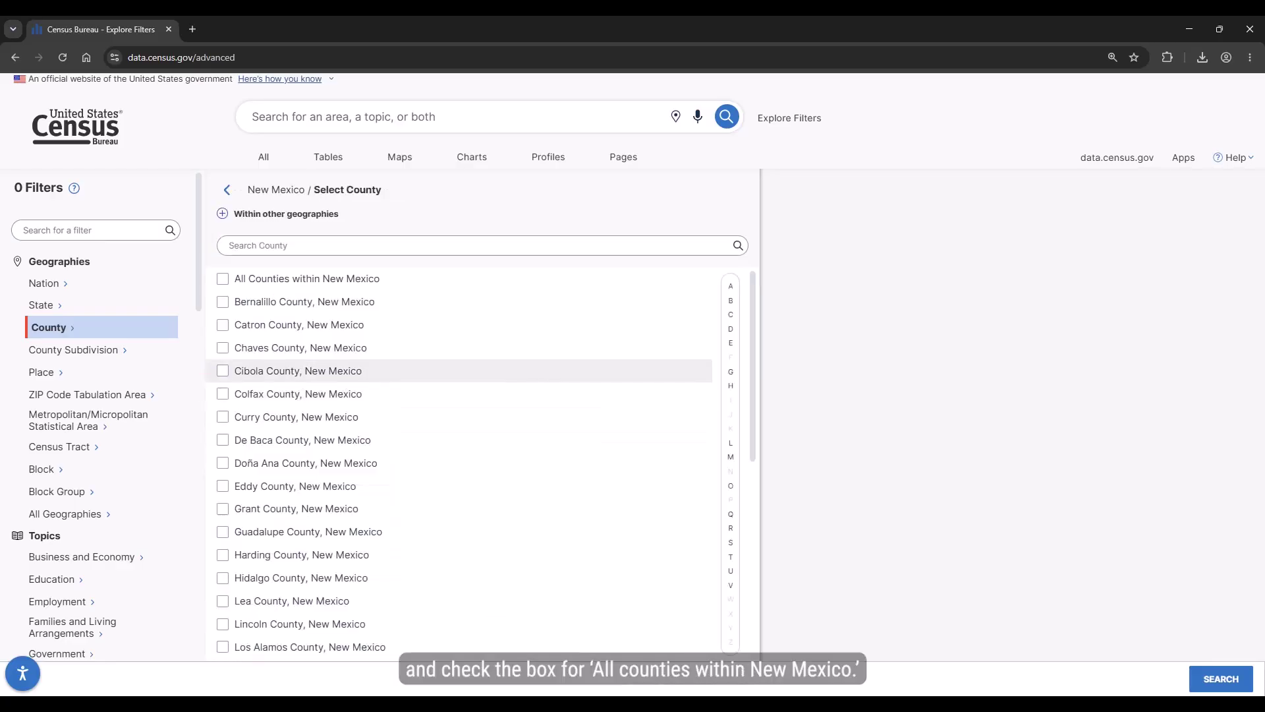
pyautogui.click(223, 278)
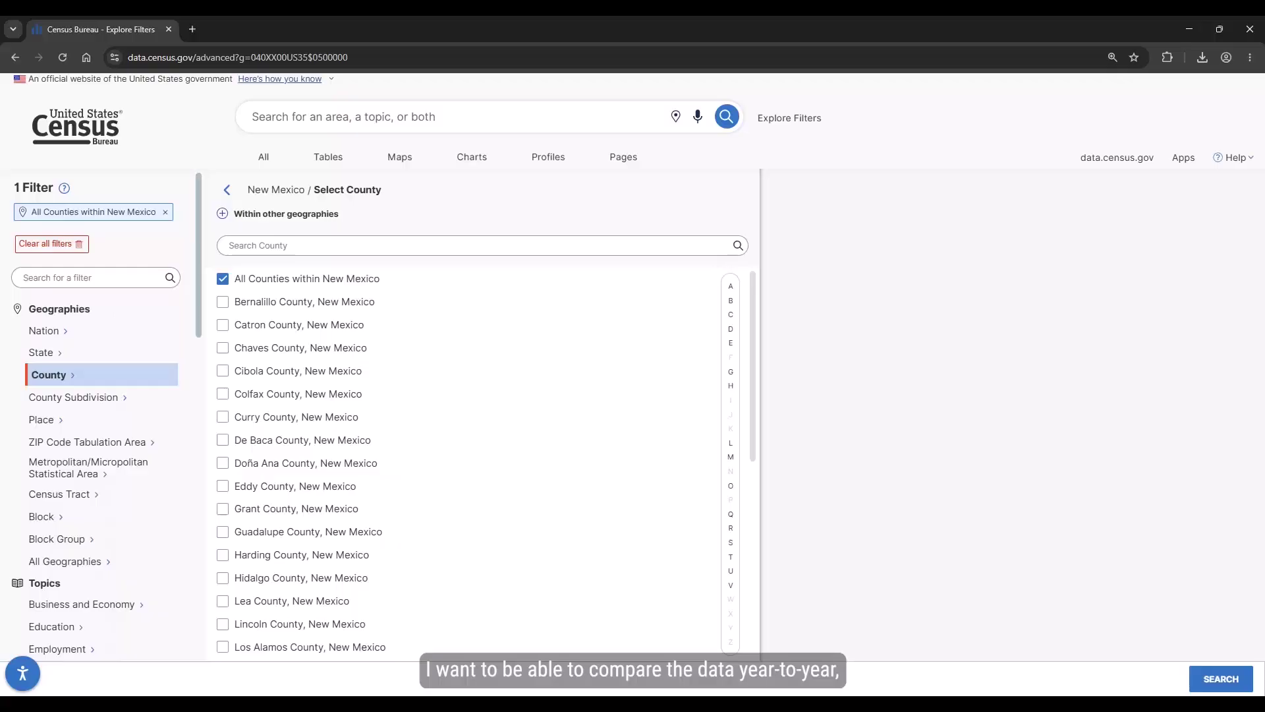
# Step: Add the American Community Survey 1-Year Estimates Comparison Profiles survey filter and run the search
pyautogui.scroll(-6, 96, 422)
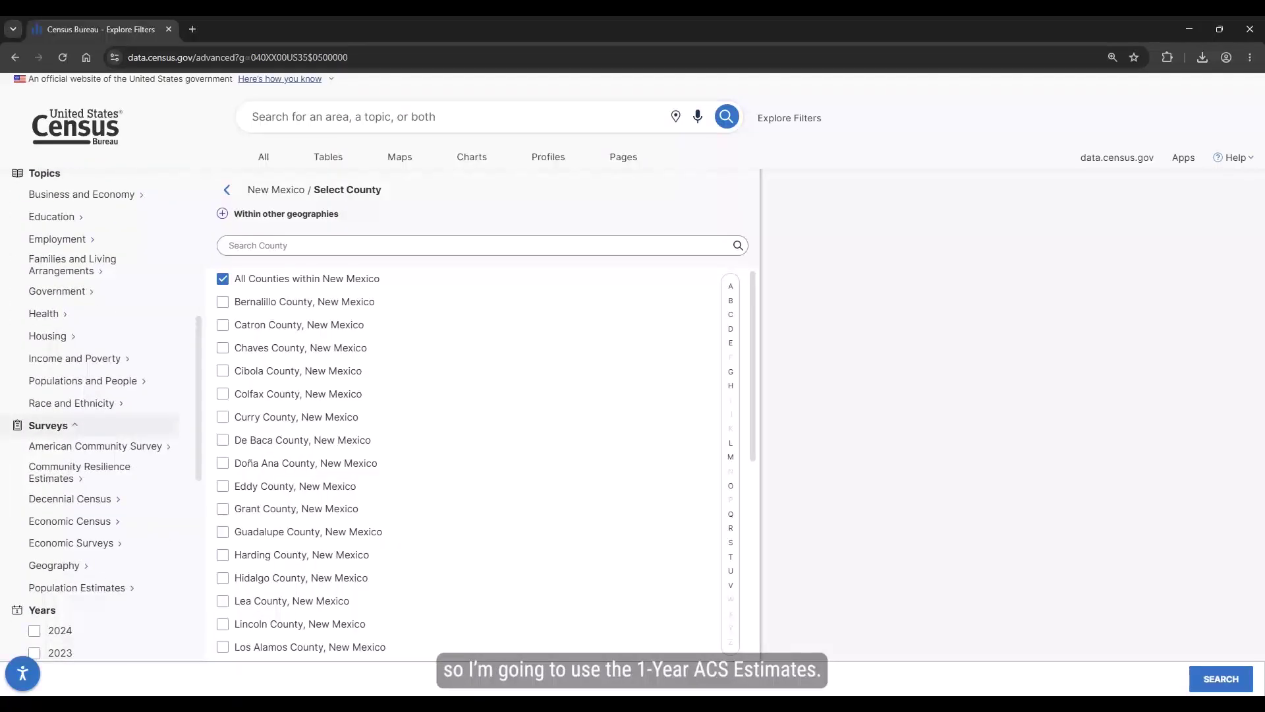
pyautogui.click(95, 446)
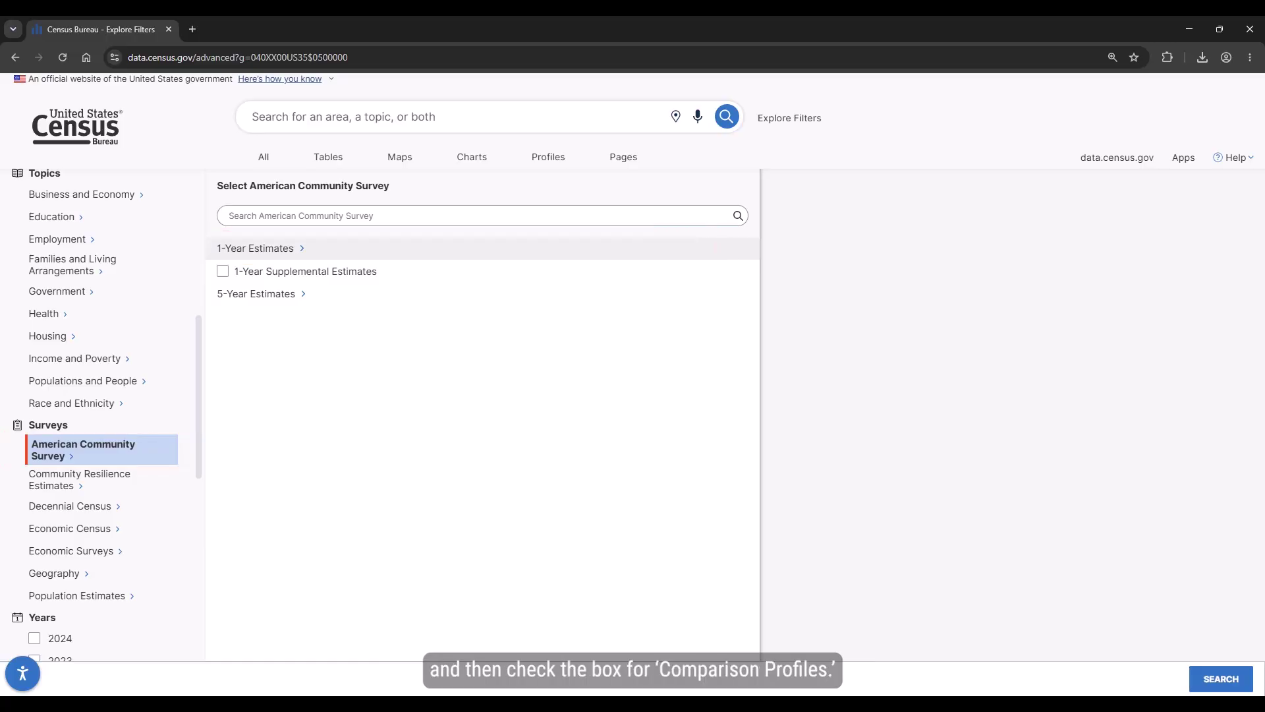
pyautogui.click(255, 248)
pyautogui.click(223, 257)
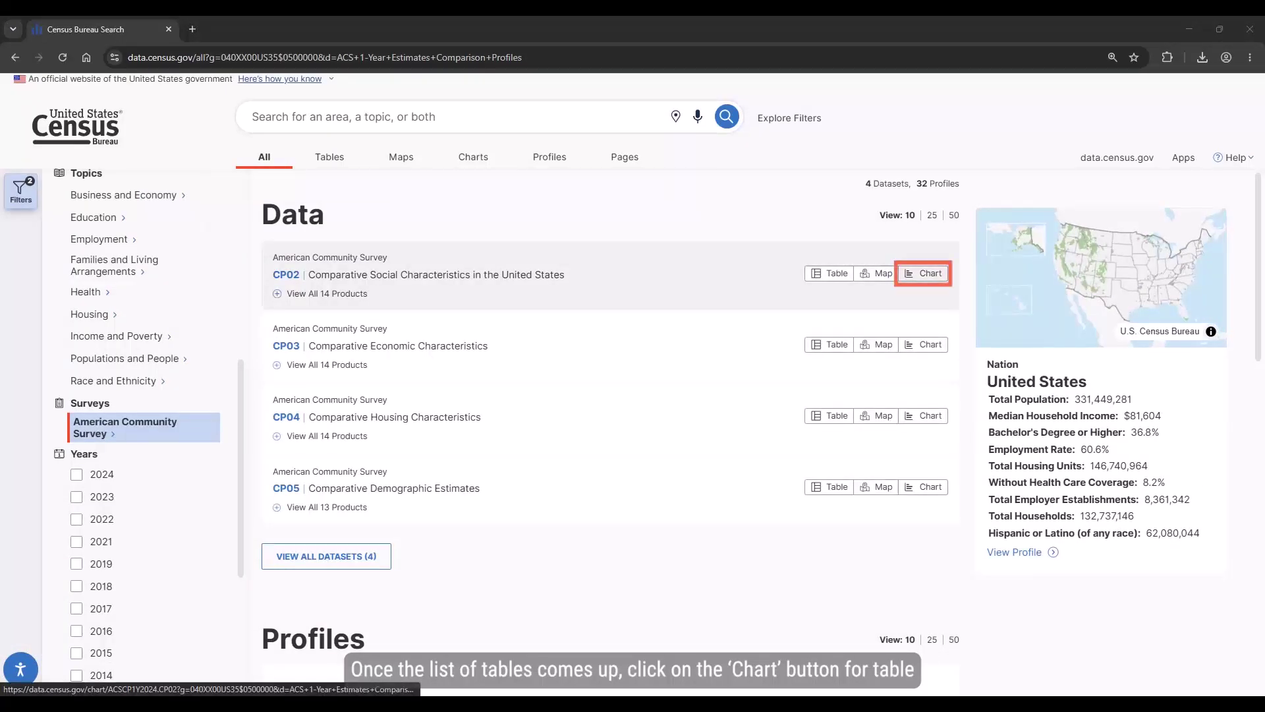
# Step: Open the chart for table CP02, Comparative Social Characteristics in the United States, and collapse the results list
pyautogui.click(923, 273)
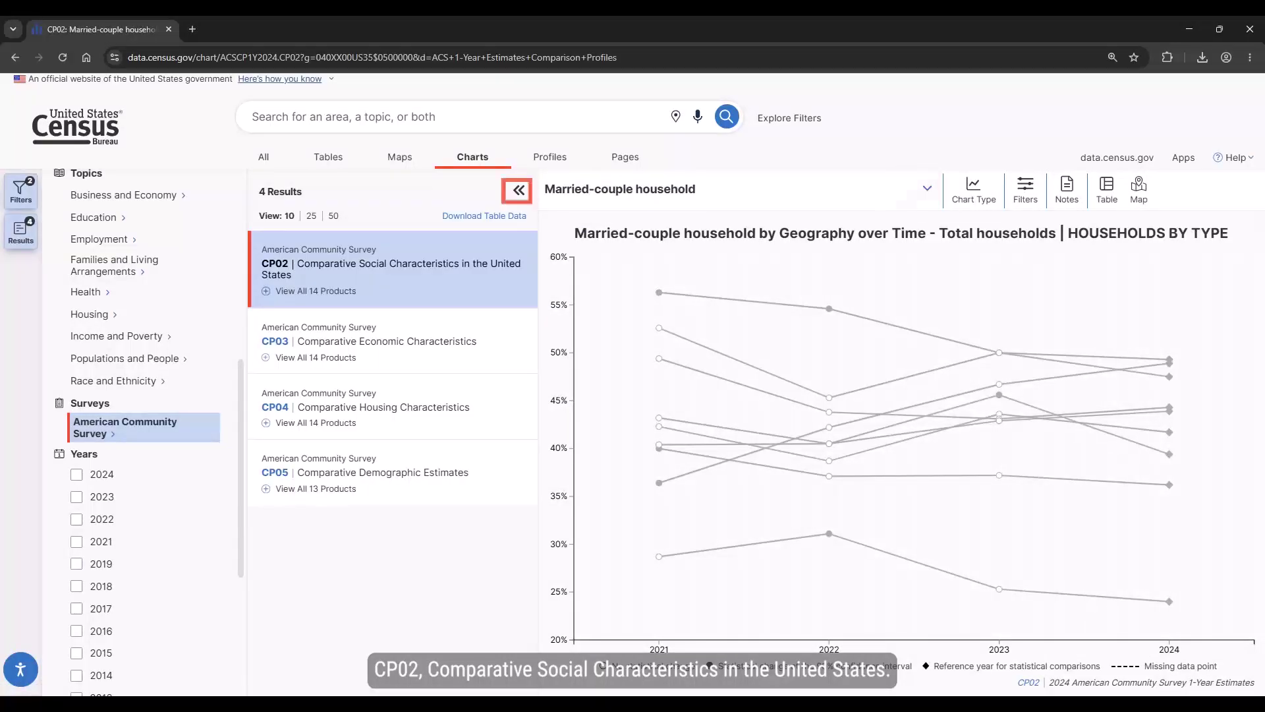
pyautogui.click(519, 190)
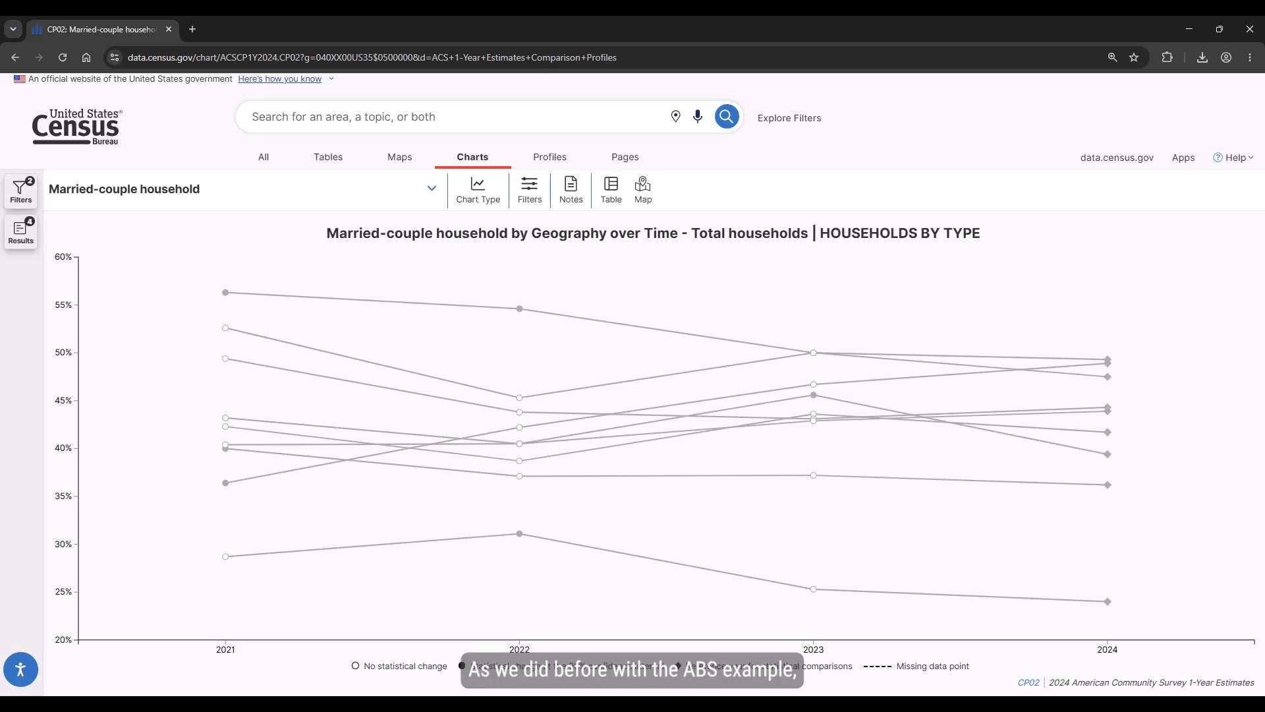
# Step: Set the chart measure to Never married for Males 15 years and over, and examine the 2022 points for McKinley and San Juan counties
pyautogui.click(432, 189)
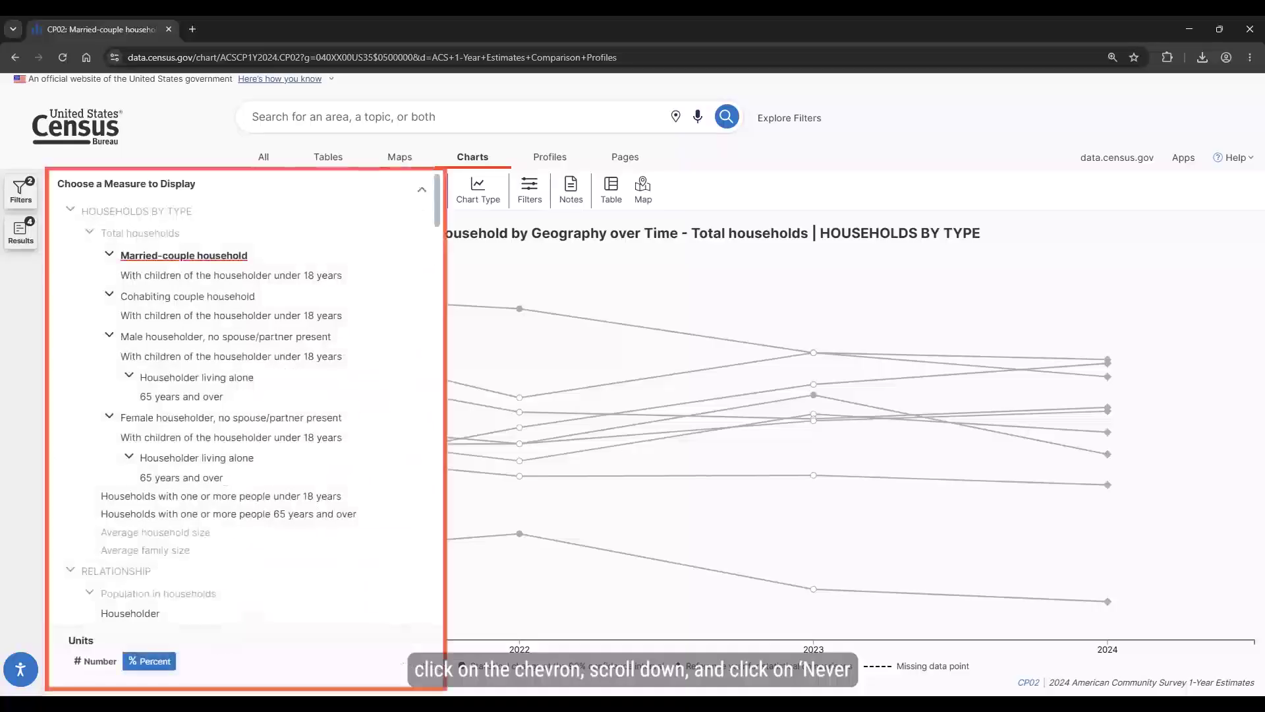
pyautogui.scroll(-7, 244, 395)
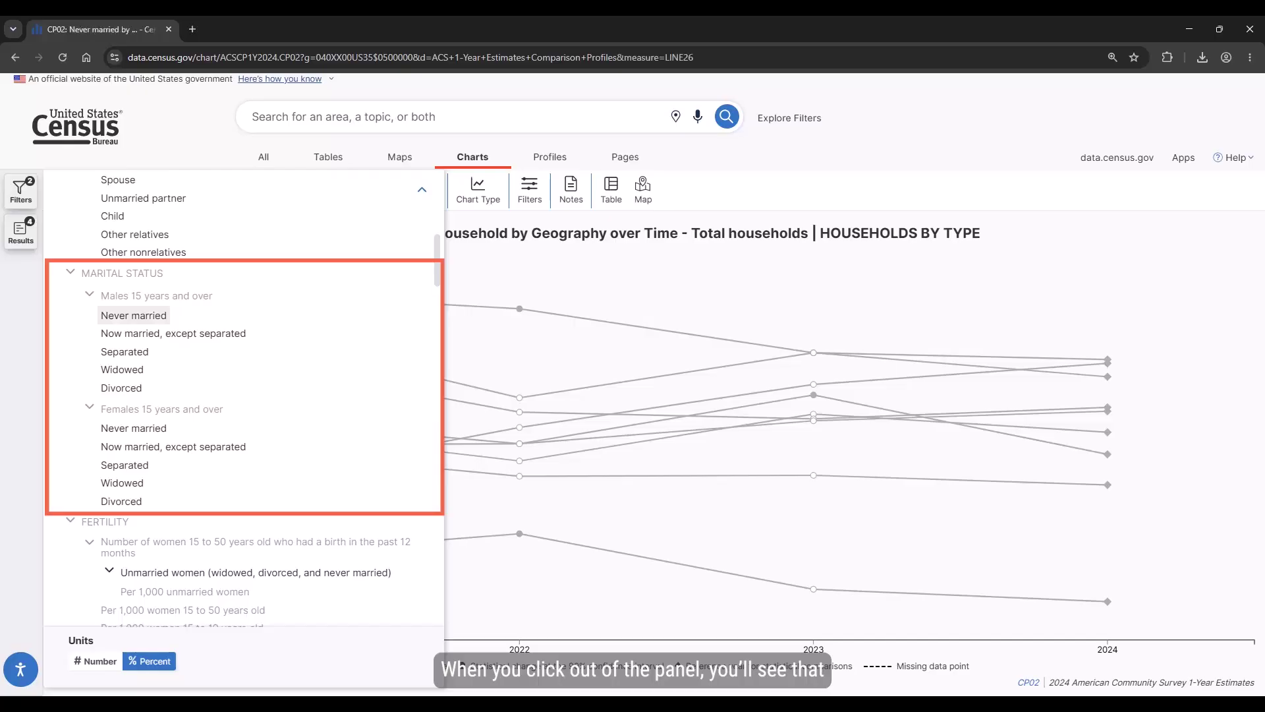
pyautogui.click(134, 315)
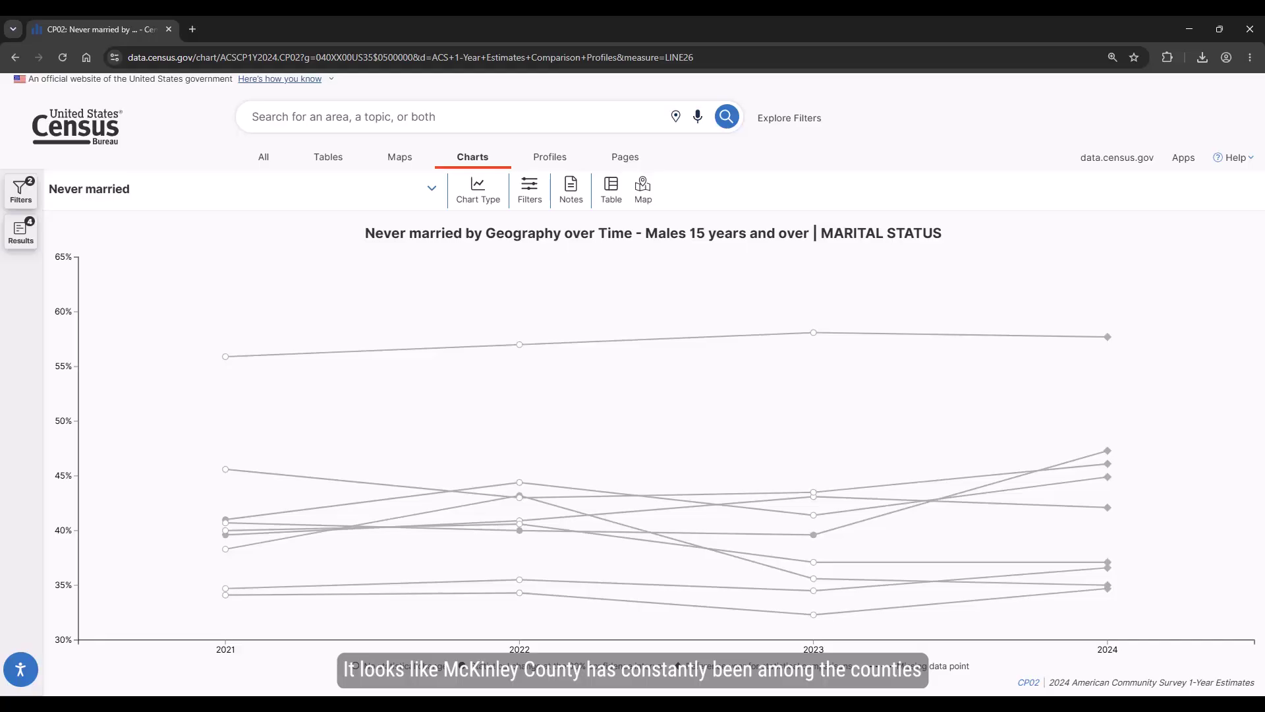
pyautogui.moveTo(519, 344)
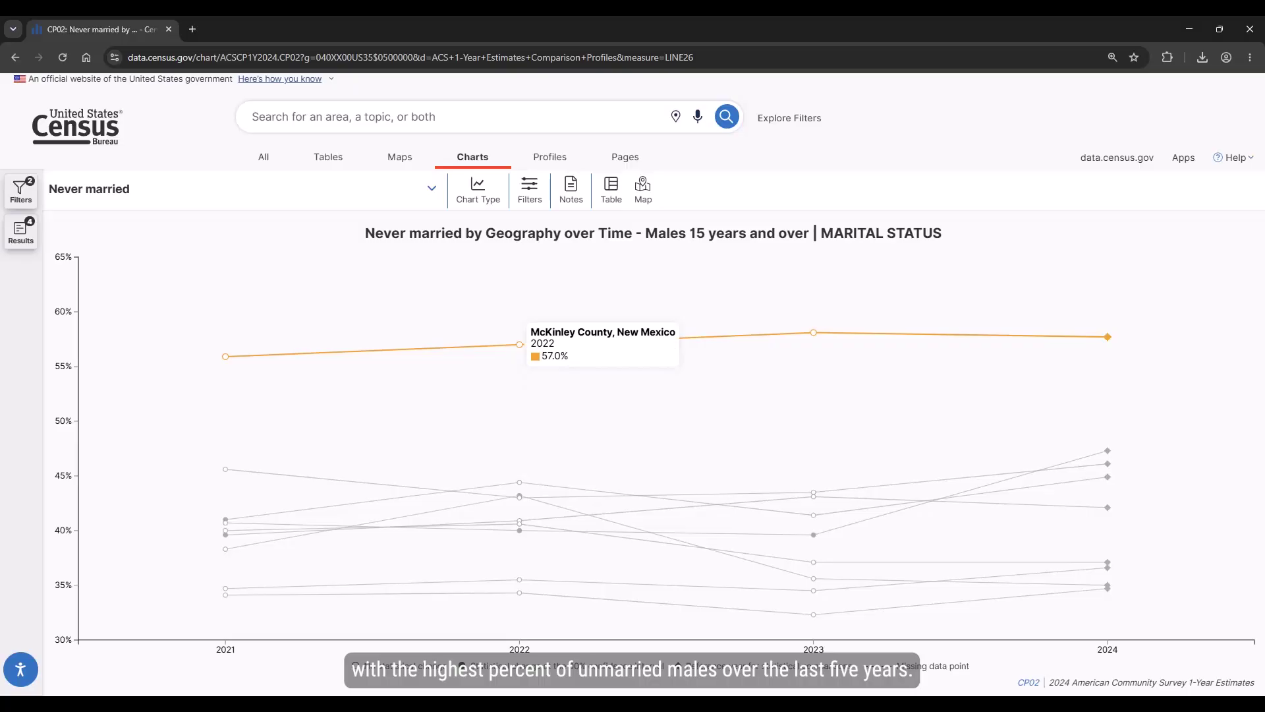
pyautogui.moveTo(519, 497)
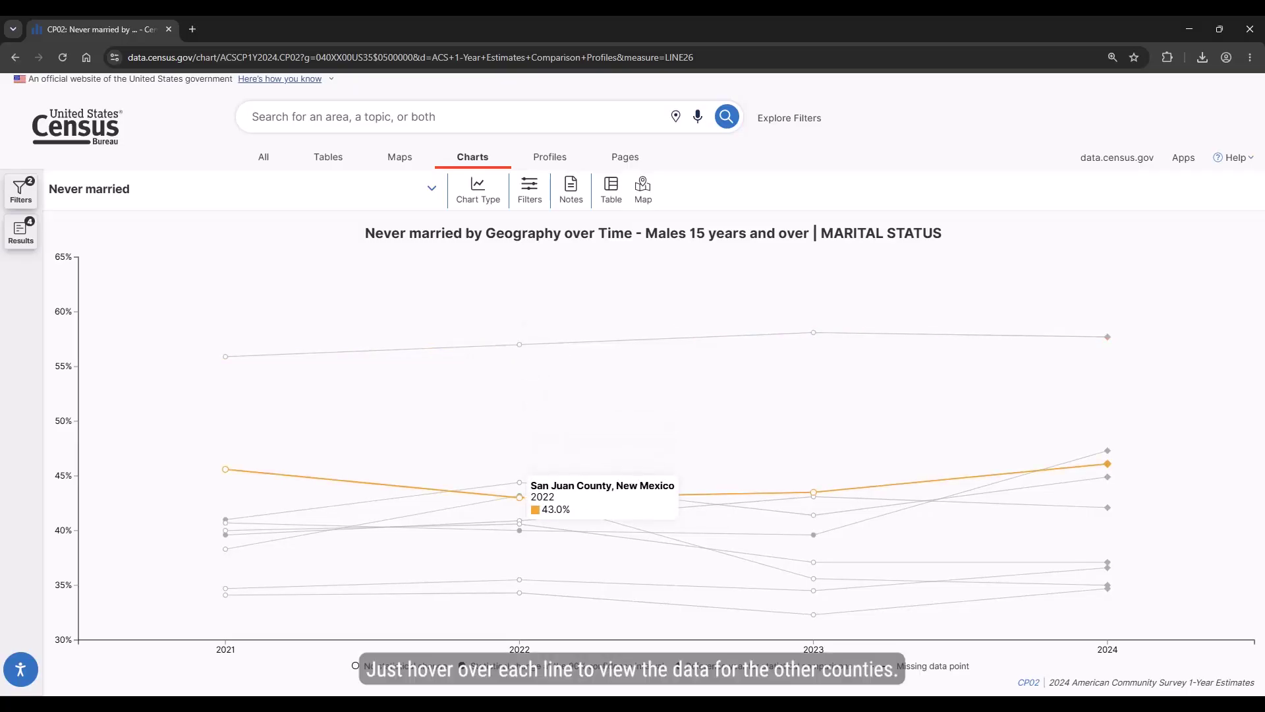